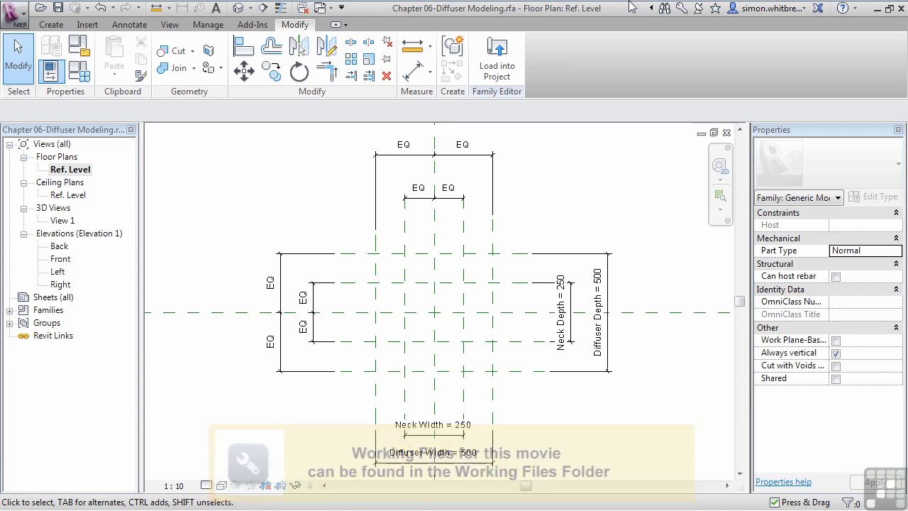
Step: Start an extrusion and sketch a 500 by 500 rectangle snapped to the Diffuser Width and Diffuser Depth reference planes
left_click(48, 24)
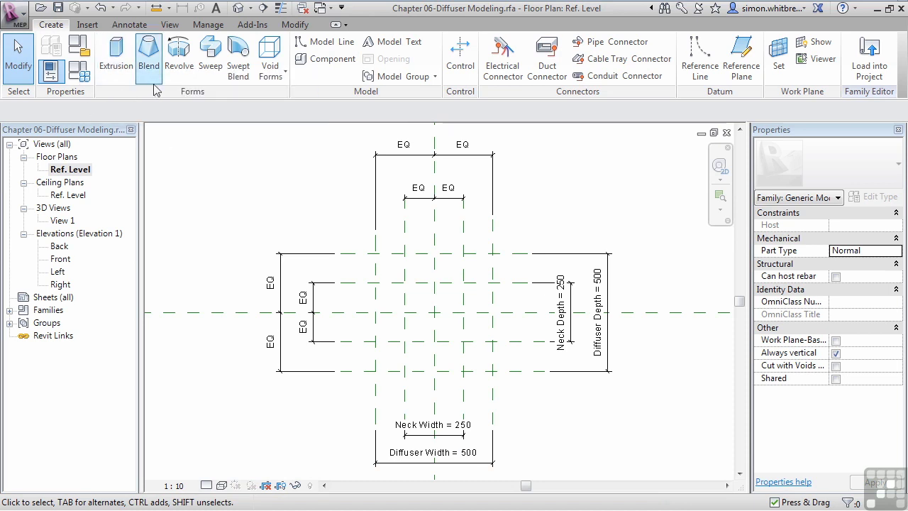
left_click(119, 69)
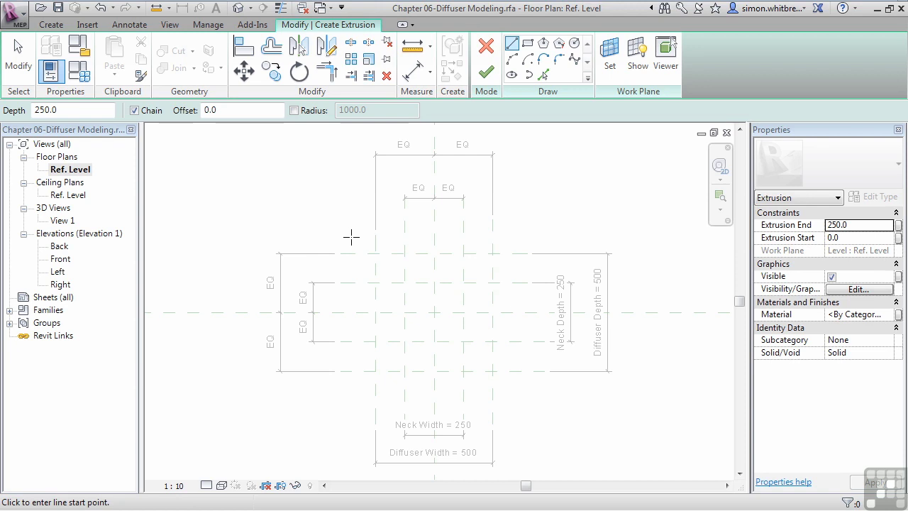
left_click(522, 253)
left_click(527, 43)
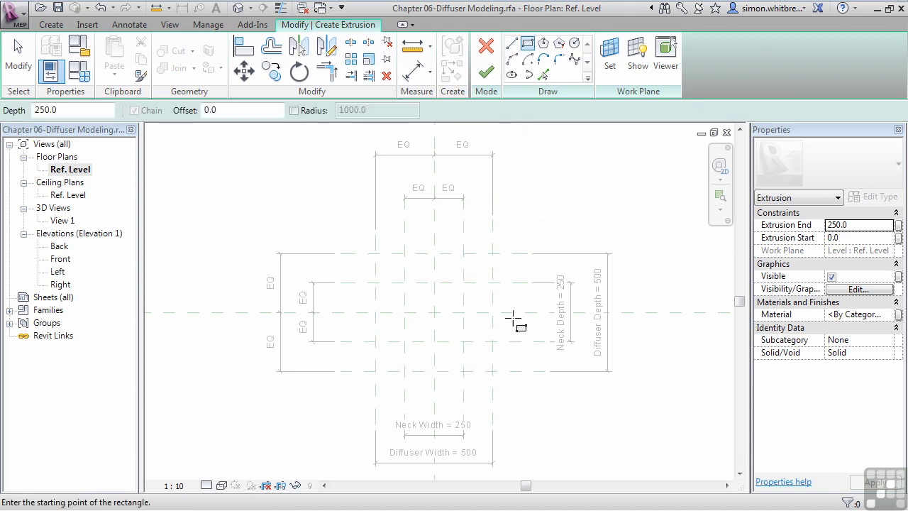
left_click(375, 253)
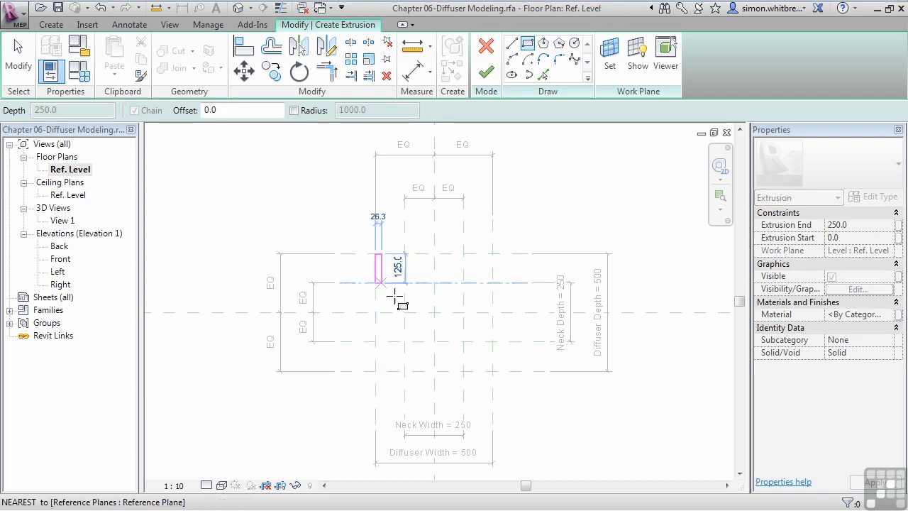
left_click(492, 370)
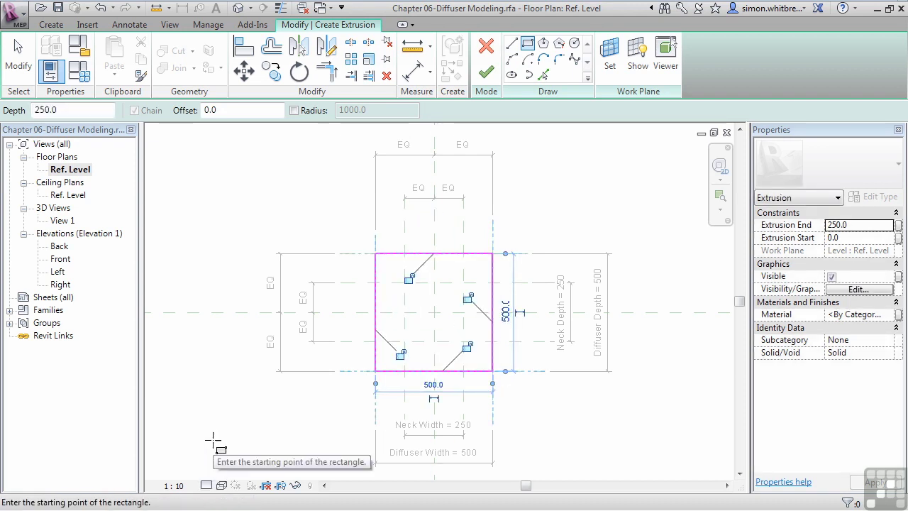
Step: Lock all four sides of the rectangle to their reference planes and finish the extrusion
left_click(400, 355)
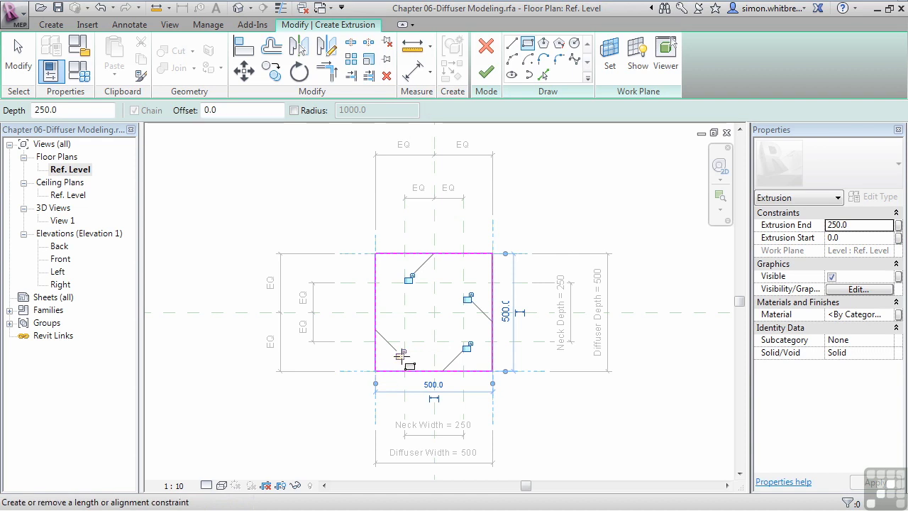
left_click(468, 348)
left_click(467, 298)
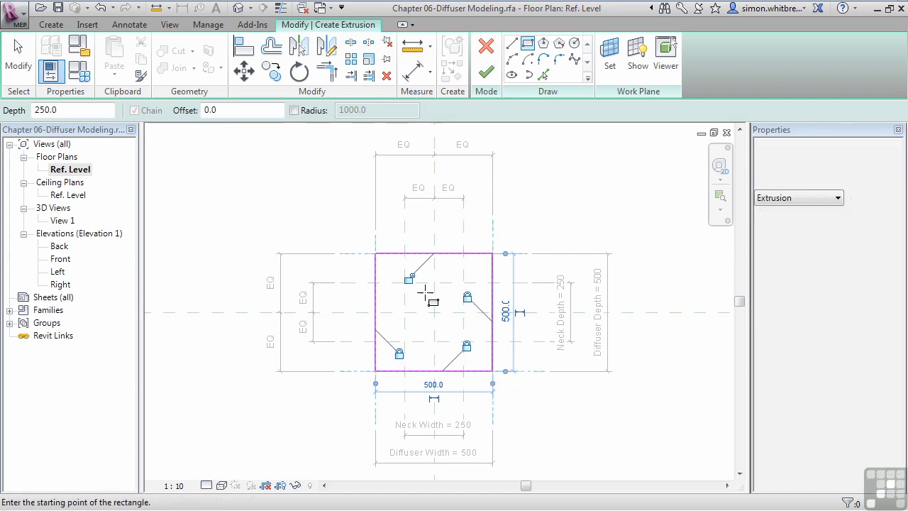
left_click(409, 276)
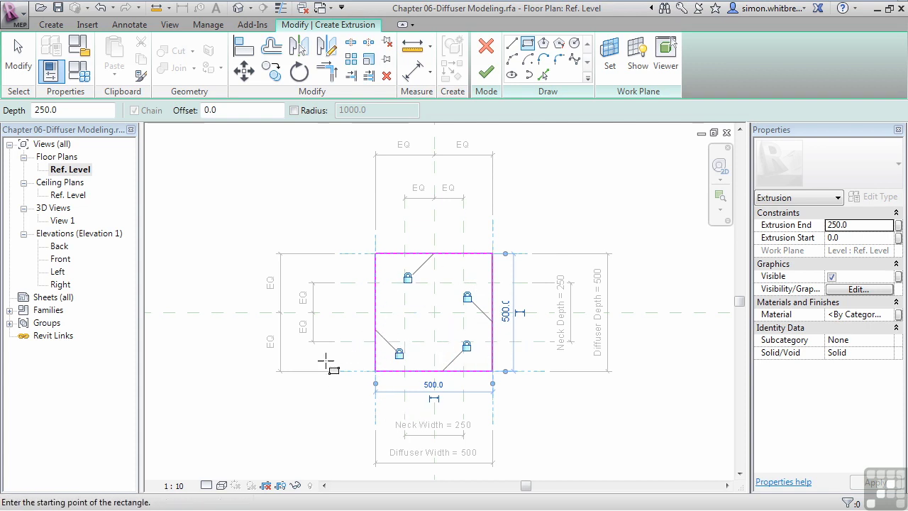
left_click(485, 72)
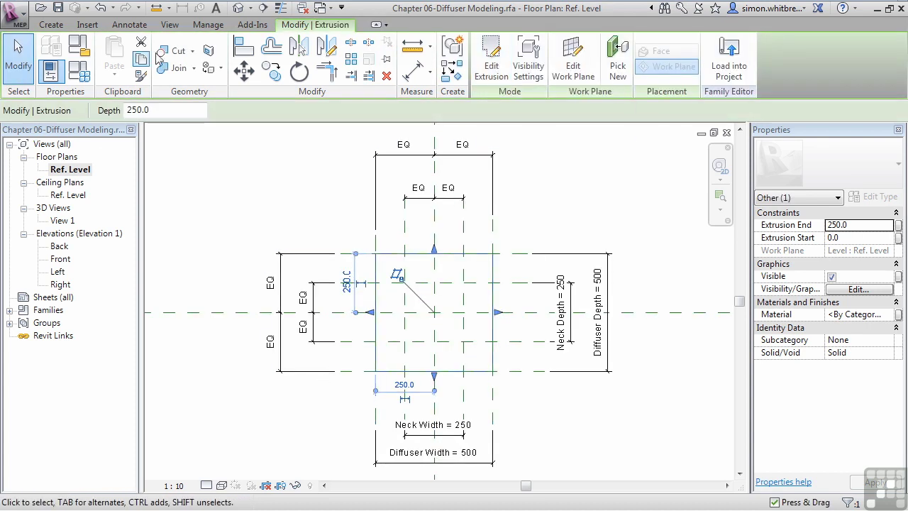
Step: Show the extrusion in the default 3D view from a low angle and tile all open view windows
left_click(236, 11)
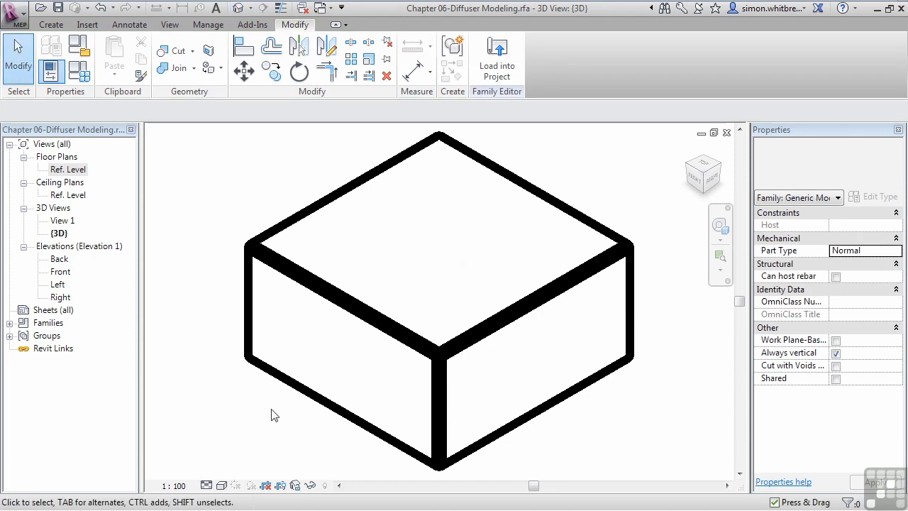
middle_click_drag(270, 428, 274, 337, "shift")
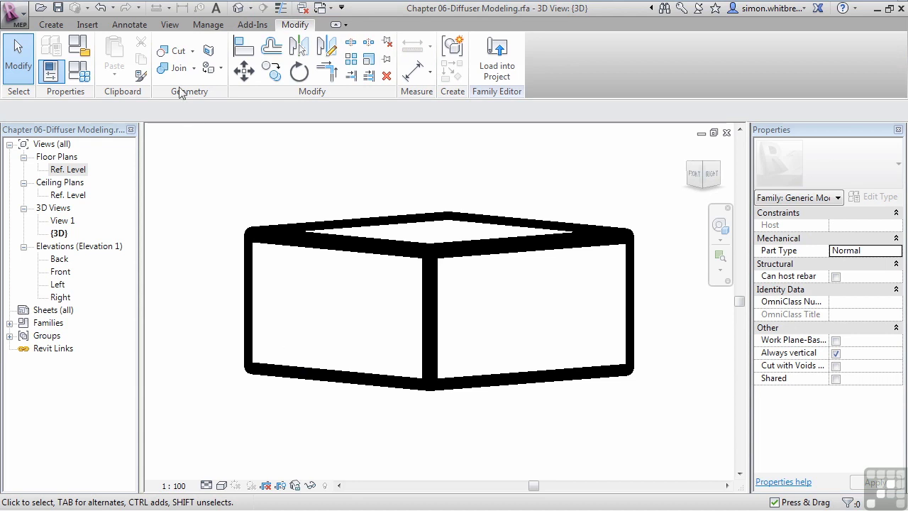
left_click(170, 25)
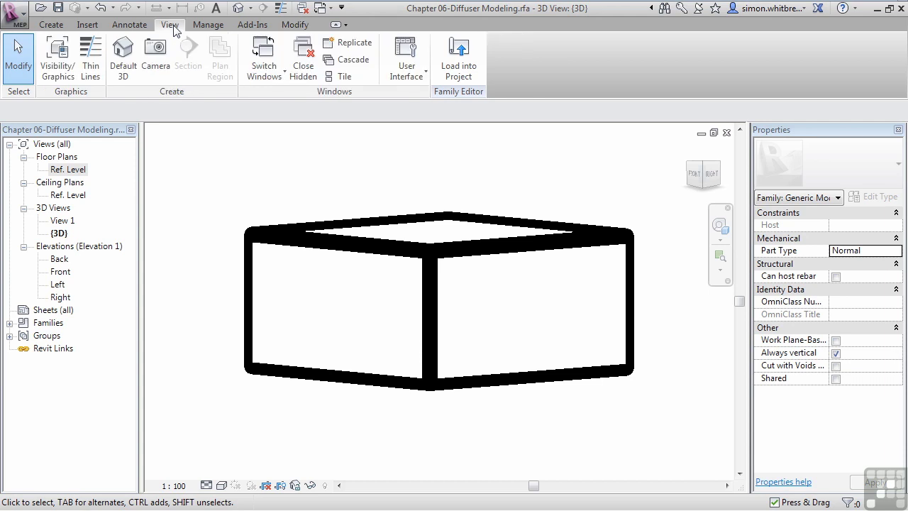
left_click(345, 77)
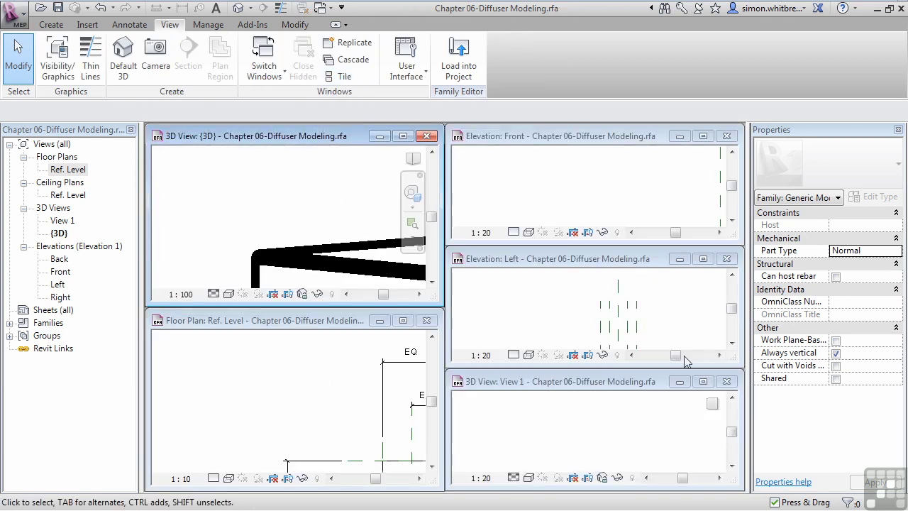
Step: Close the View 1 window and the Properties palette, and retile the remaining views
left_click(726, 381)
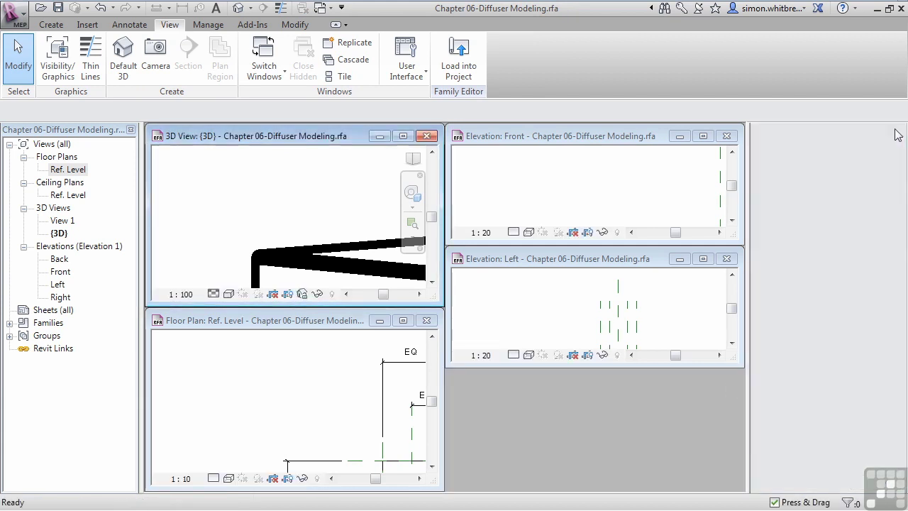
left_click(897, 133)
key("w")
key("t")
Step: Fit the model within the tiled 3D, front elevation, left elevation and floor plan views
key("z")
key("f")
left_click(589, 199)
key("z")
key("f")
left_click(622, 429)
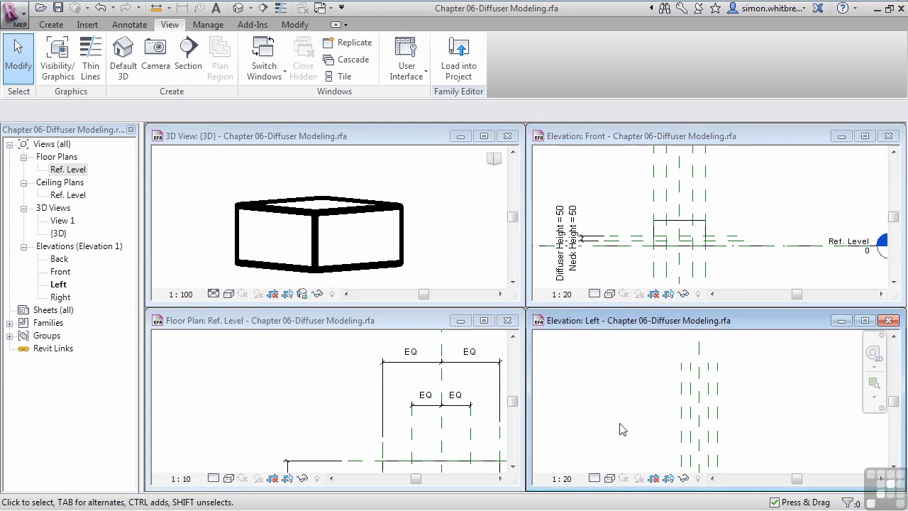
middle_click(653, 367)
middle_click(652, 367)
left_click(307, 405)
key("z")
key("f")
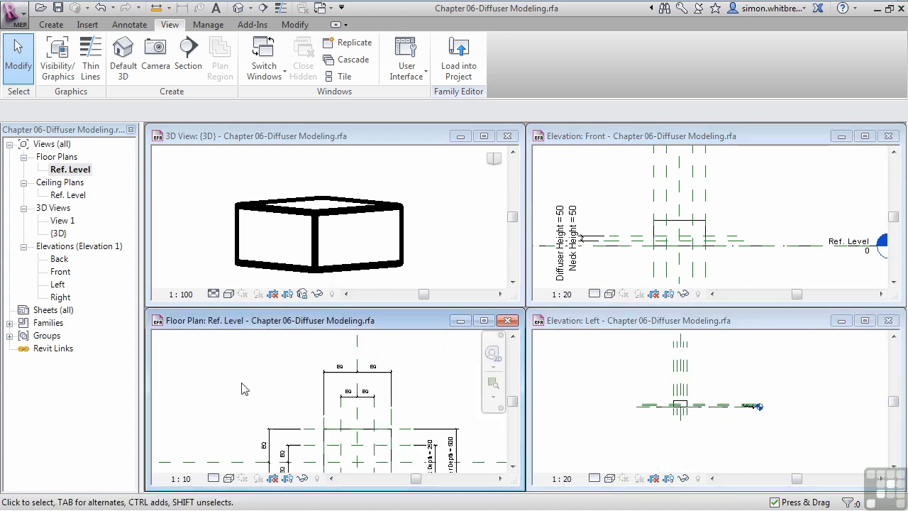
left_click(185, 169)
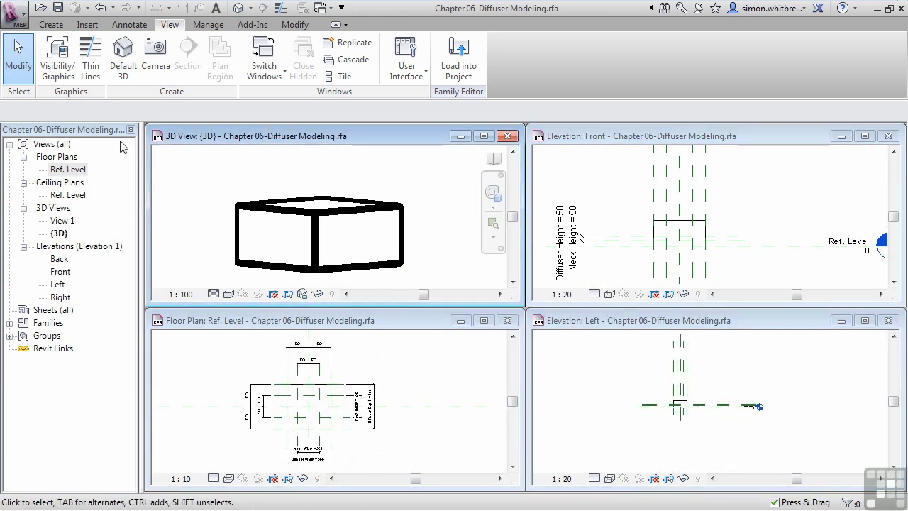
scroll(67, 65, "up", 3)
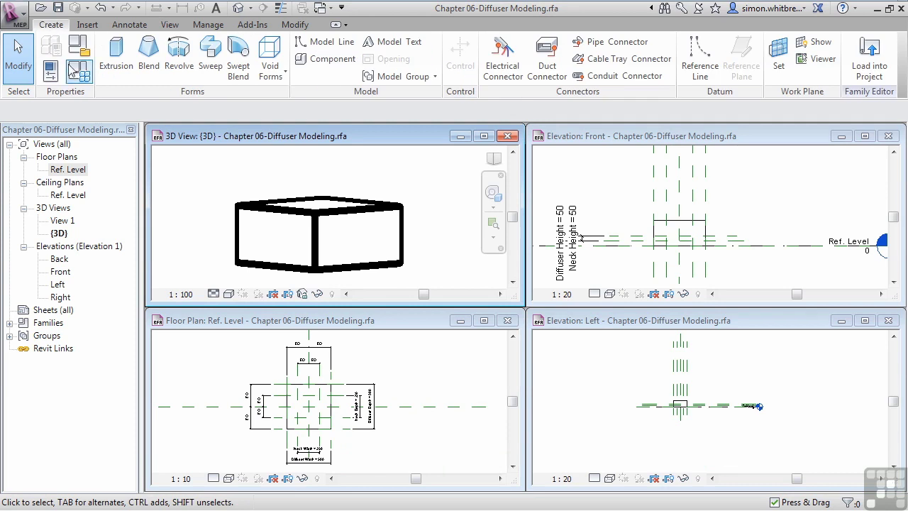
Step: Set the Diffuser Width family parameter to 750 mm and apply it, keeping the dialog clear of the model views
left_click(67, 66)
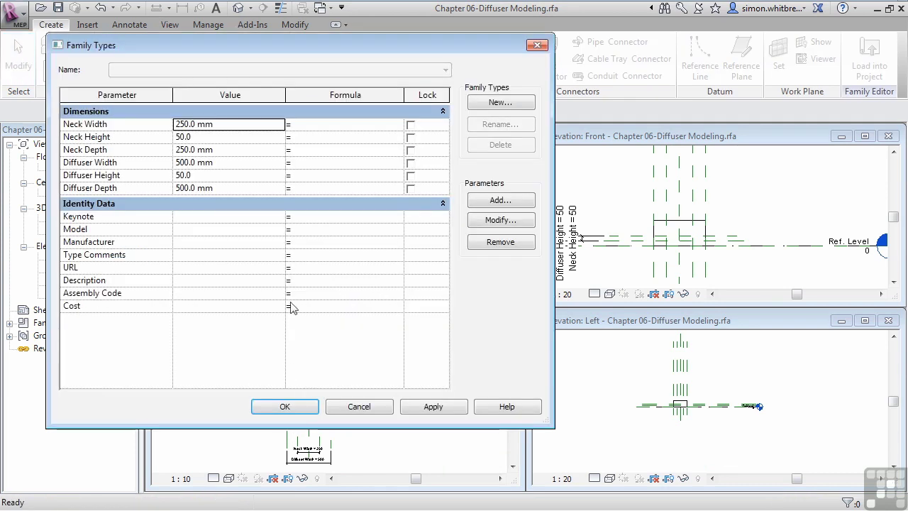
left_click_drag(554, 189, 366, 189)
left_click_drag(117, 41, 398, 45)
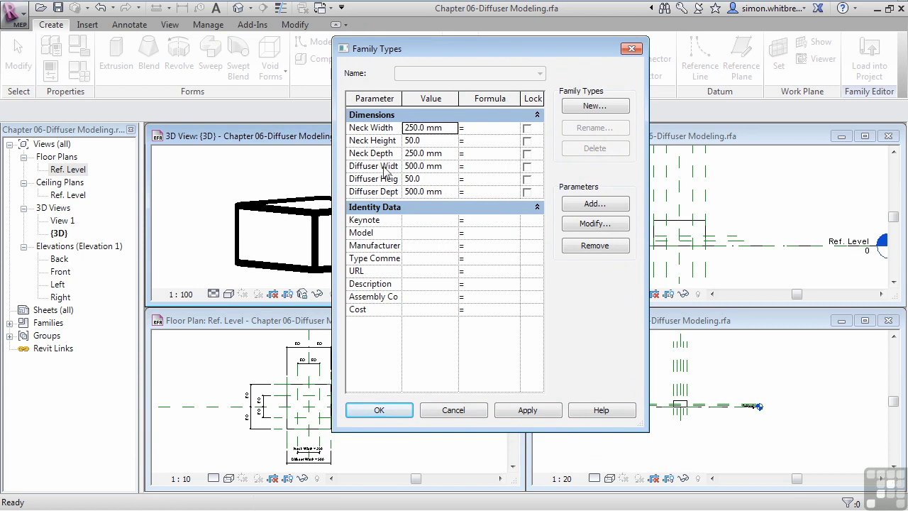
left_click(453, 167)
type("750")
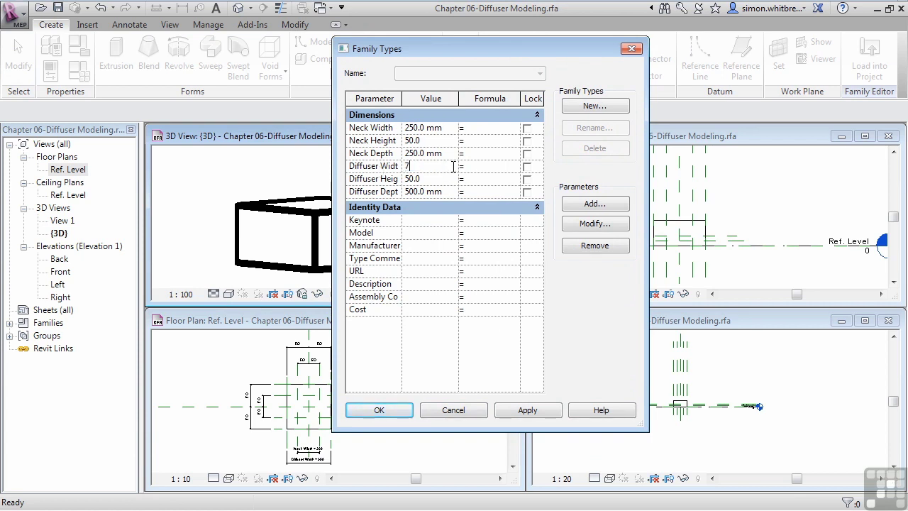
left_click(525, 410)
left_click_drag(438, 47, 533, 43)
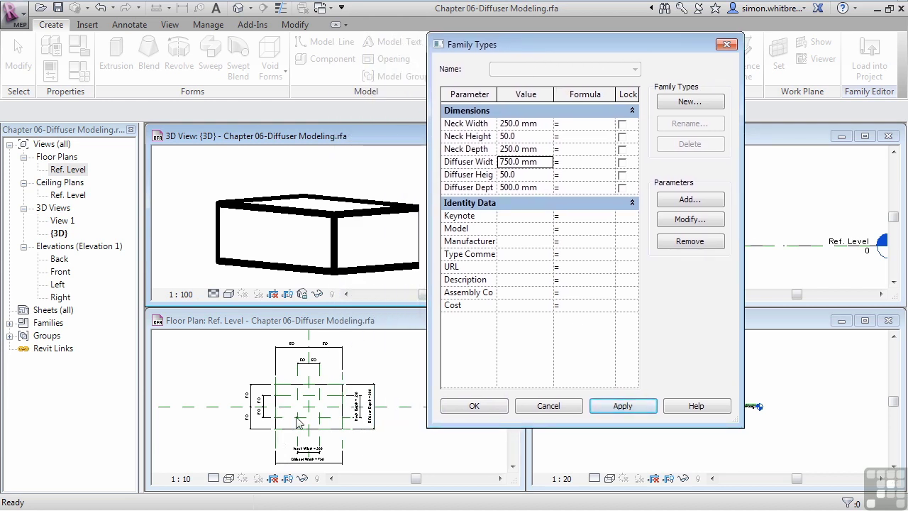
Step: Set the Diffuser Height family parameter to 100, apply it and close the family types
left_click(532, 174)
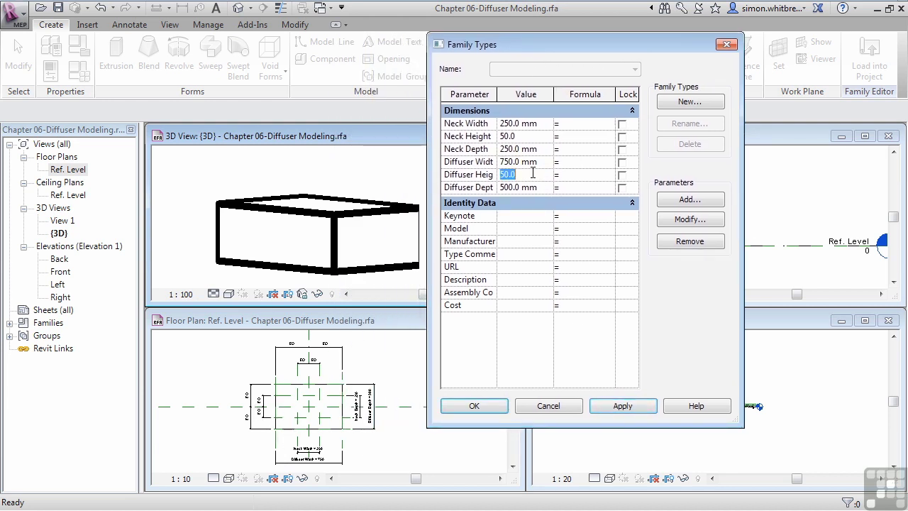
type("100")
left_click(611, 409)
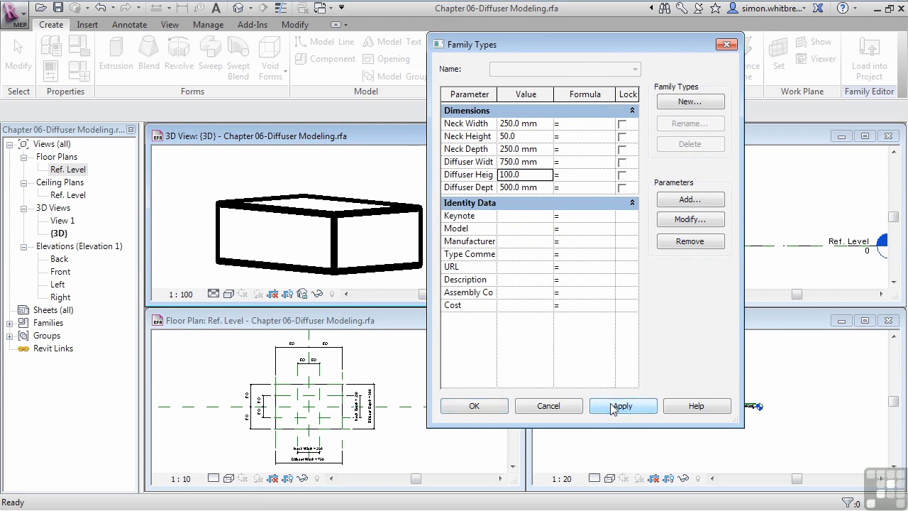
left_click(472, 406)
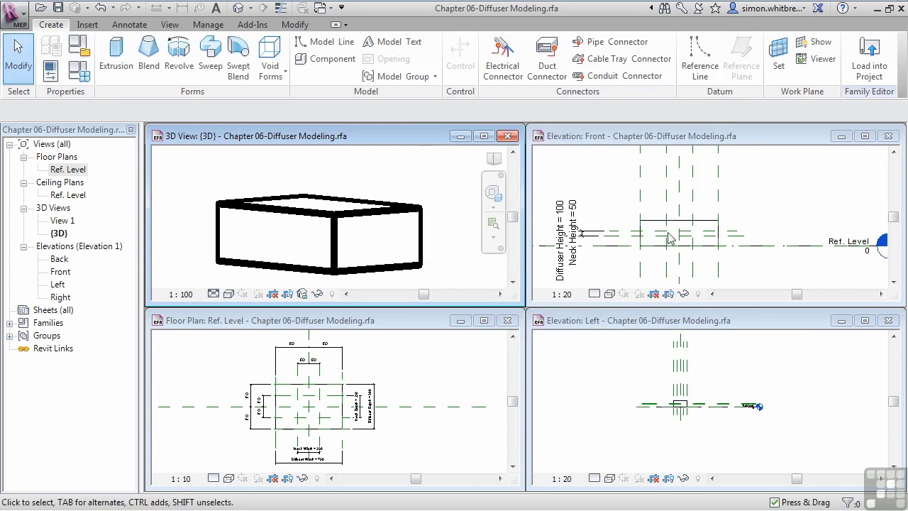
Step: In the maximized front elevation, align the extrusion's top edge to the Diffuser Height reference plane and lock the alignment
left_click(610, 183)
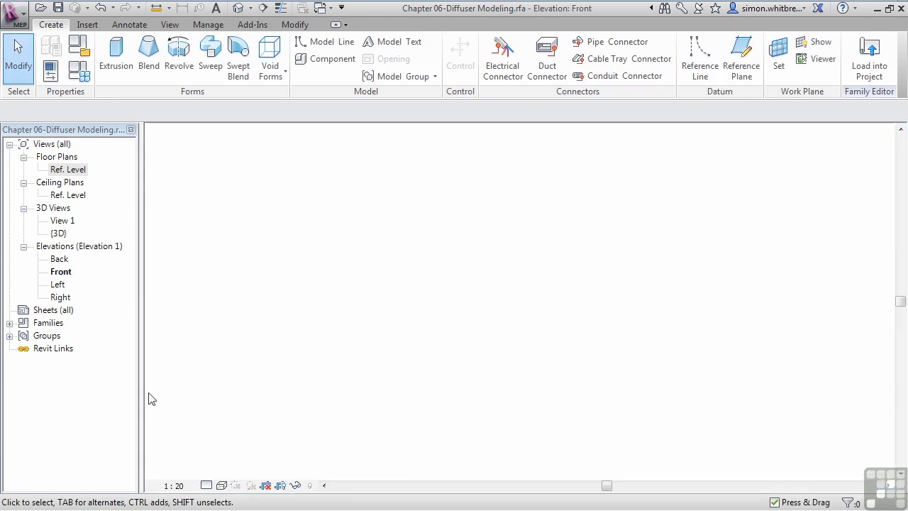
middle_click_drag(227, 197, 355, 249)
scroll(373, 257, "up", 5)
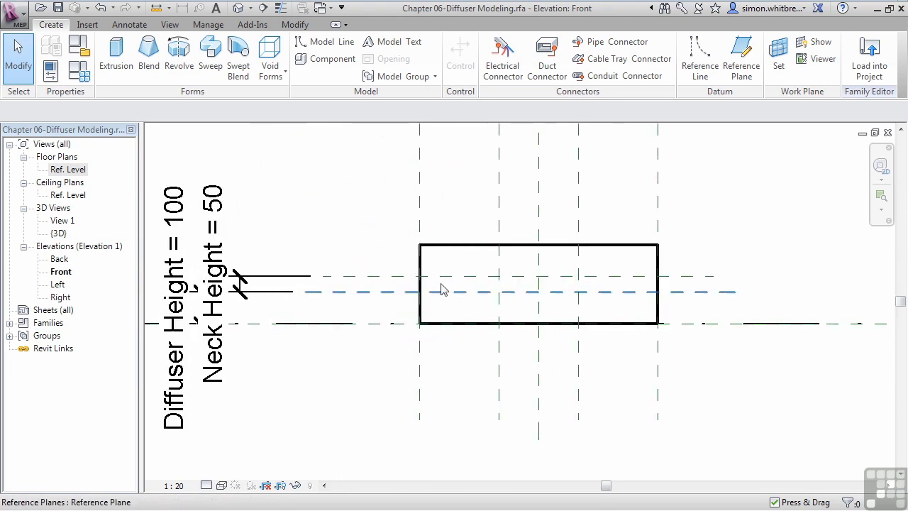
left_click(442, 246)
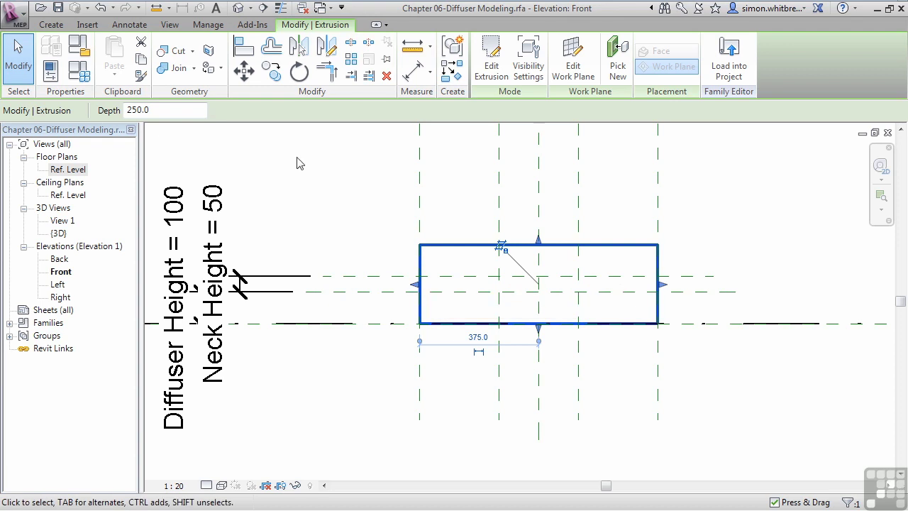
left_click(244, 50)
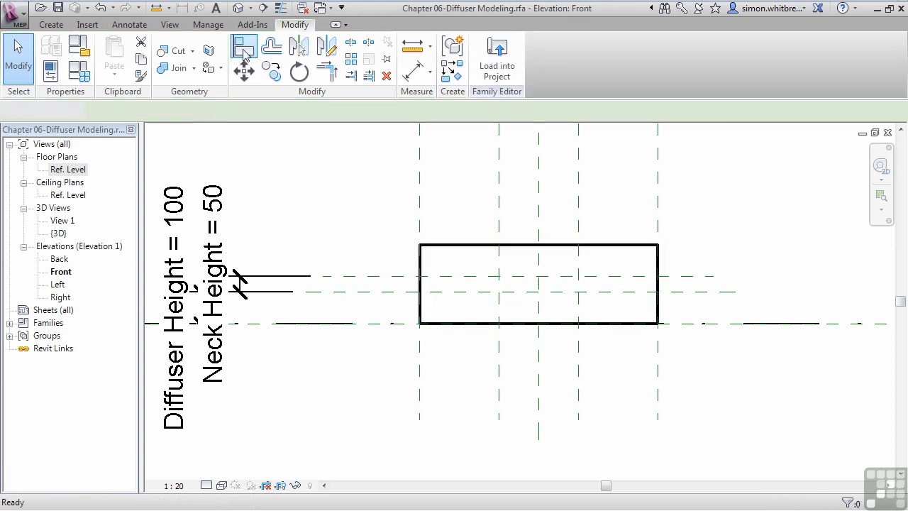
left_click(381, 292)
left_click(481, 244)
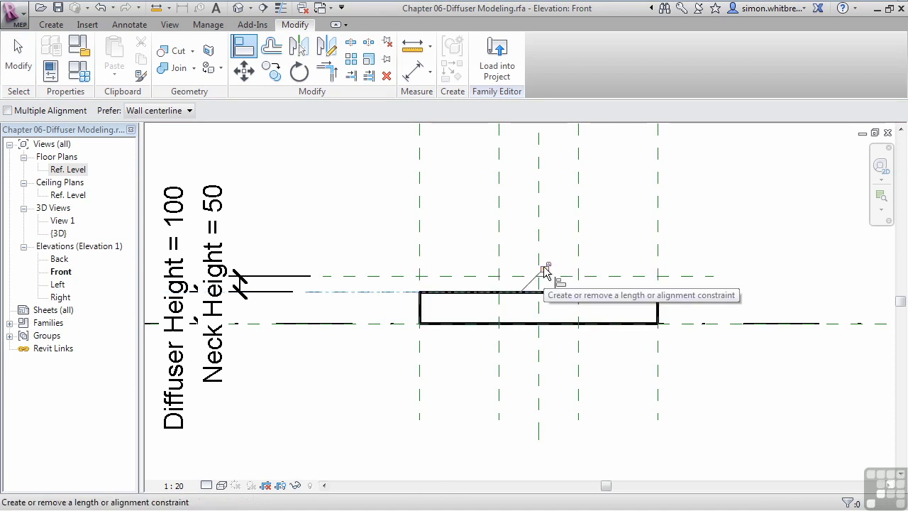
Step: Tile the view windows again and frame the diffuser in the front elevation
key("w")
key("t")
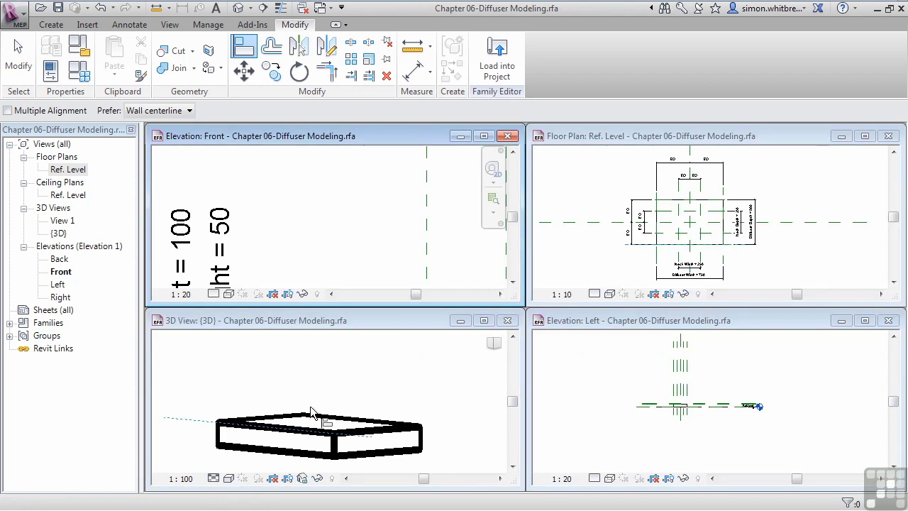
scroll(223, 181, "down", 3)
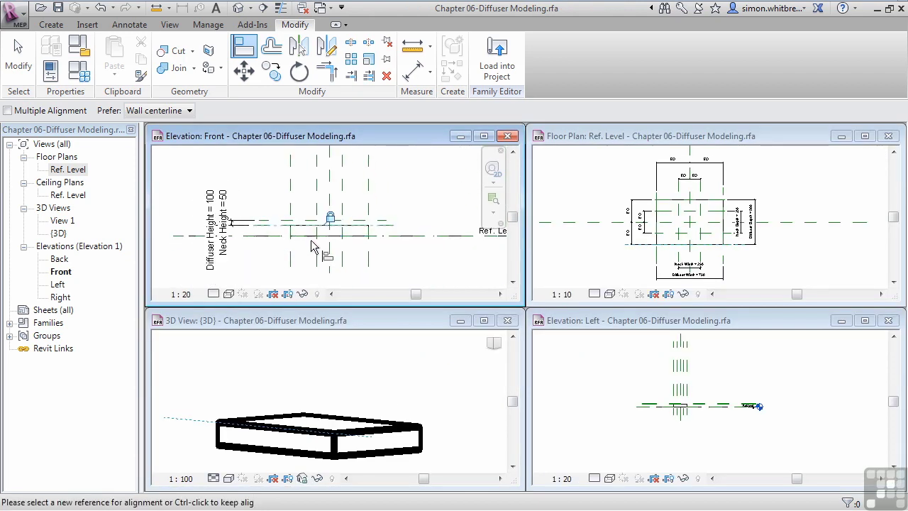
middle_click_drag(312, 244, 282, 222)
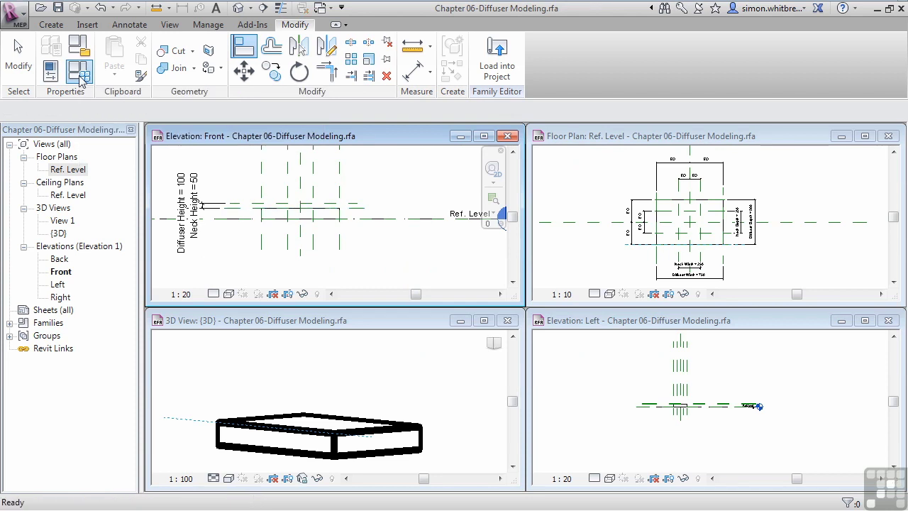
Step: Set the Diffuser Height family parameter to 50 and apply it
left_click(79, 75)
left_click(542, 175)
type("50")
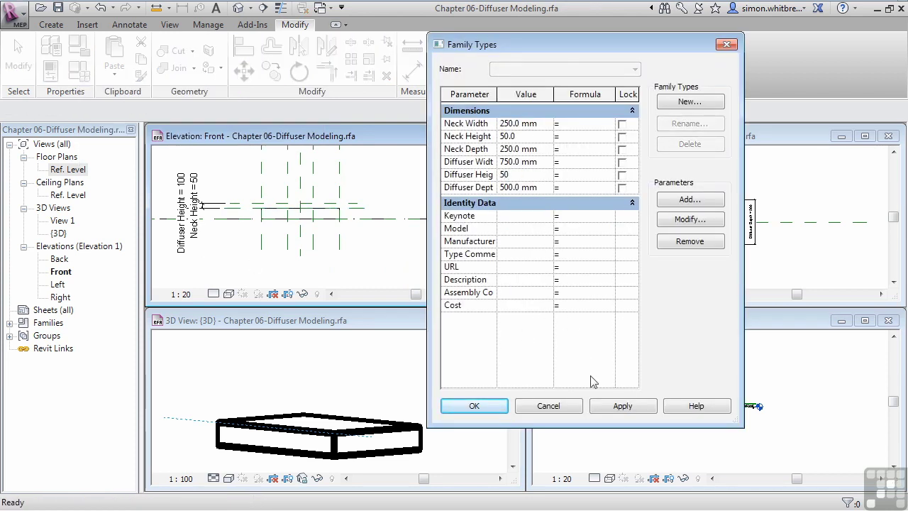
left_click(611, 408)
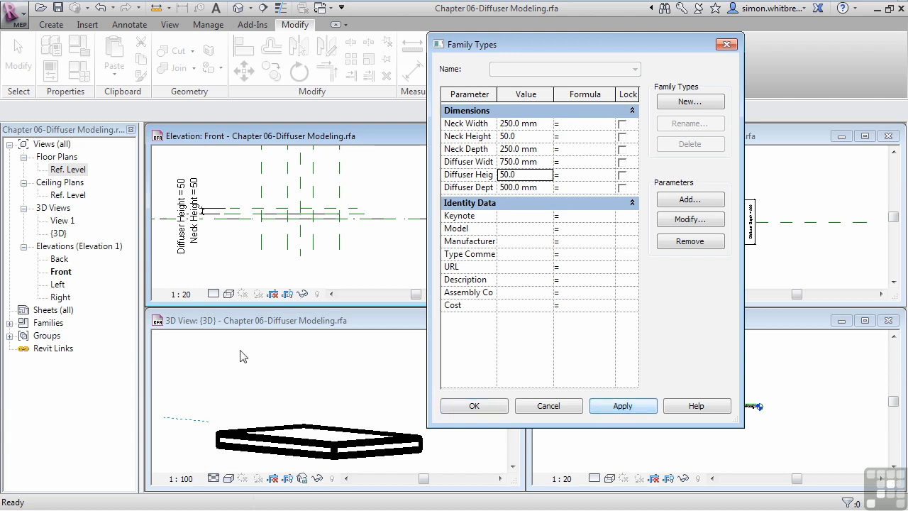
Step: Close the family types, maximize the Ref. Level floor plan and leave the active Align command
left_click(474, 407)
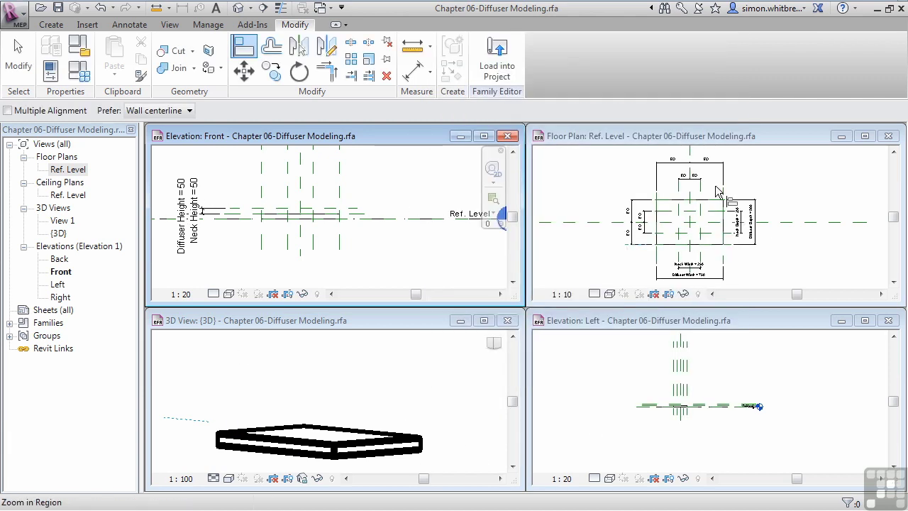
double_click(674, 135)
middle_click_drag(254, 206, 373, 305)
left_click(20, 67)
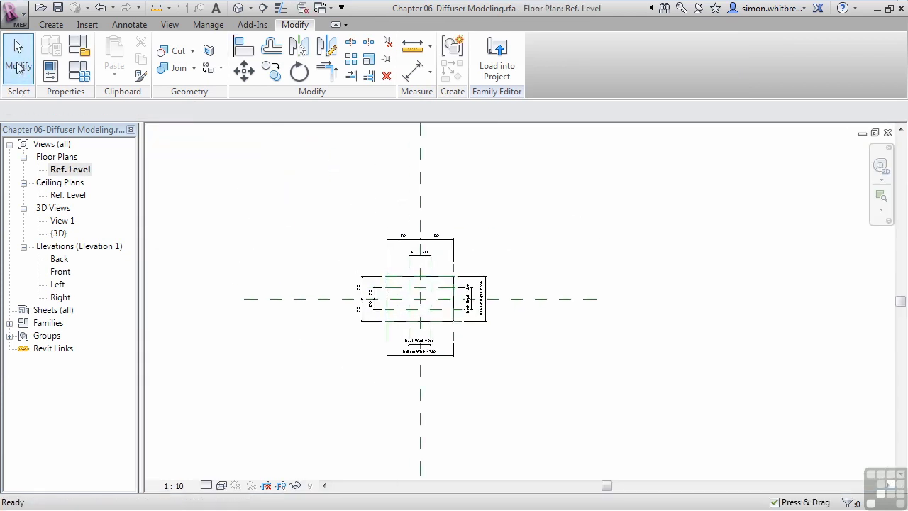
left_click(49, 26)
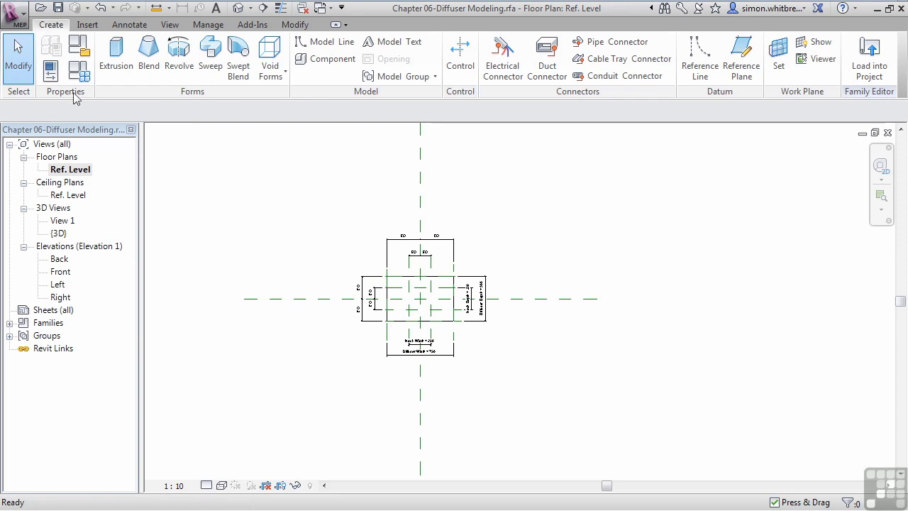
left_click(147, 62)
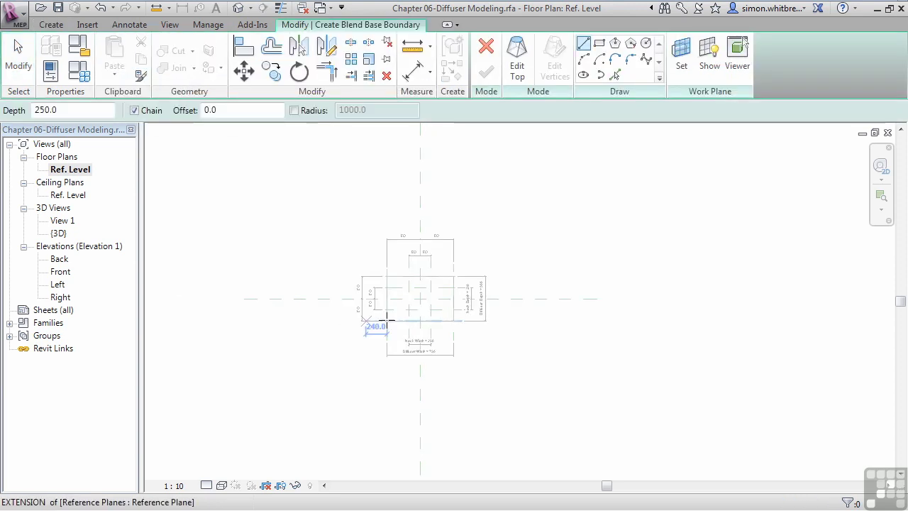
scroll(347, 310, "up", 3)
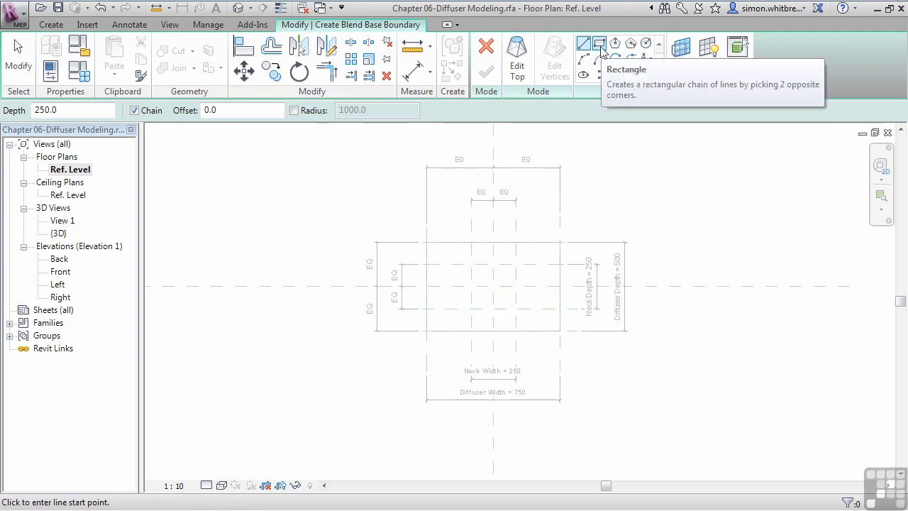
left_click(600, 46)
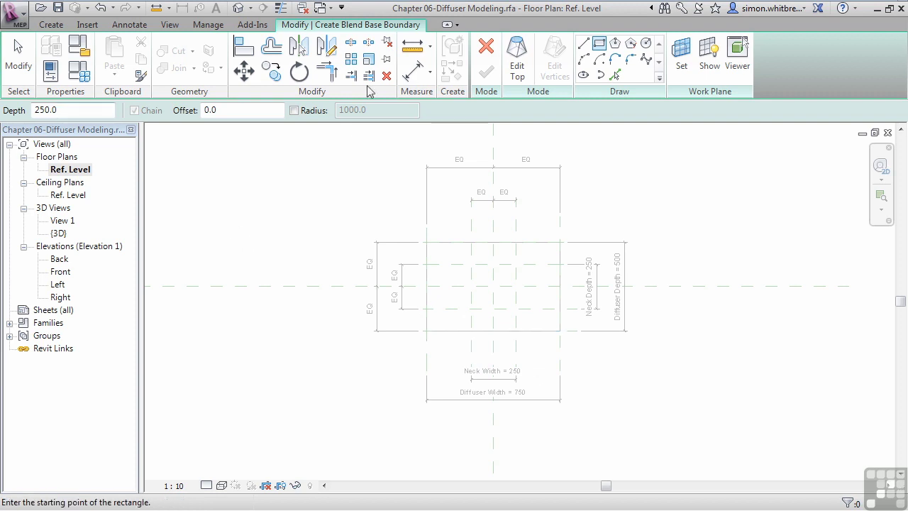
left_click(486, 47)
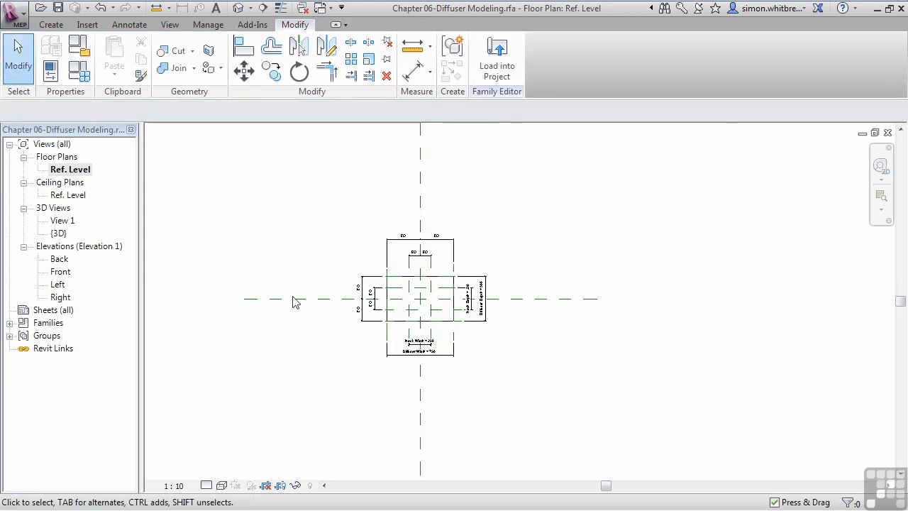
Step: Temporarily hide the diffuser extrusion in the Ref. Level floor plan
scroll(420, 301, "up", 3)
left_click(360, 265)
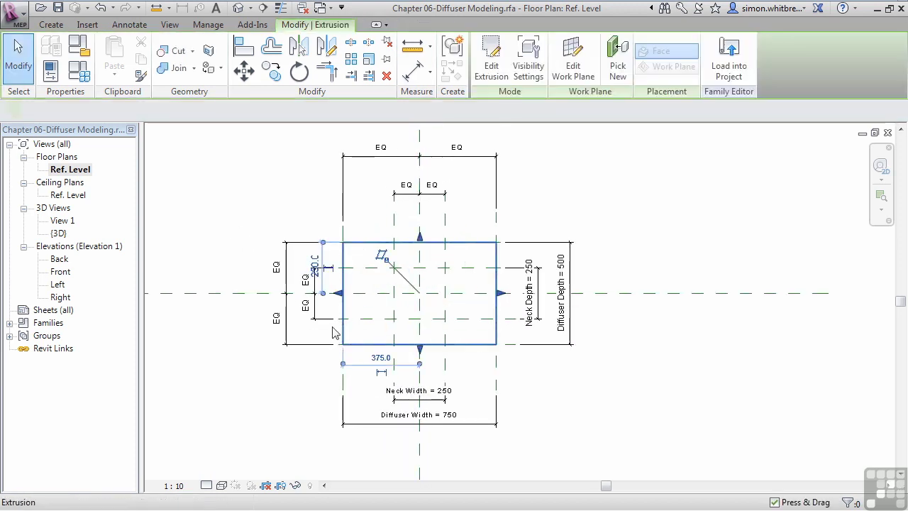
left_click(295, 485)
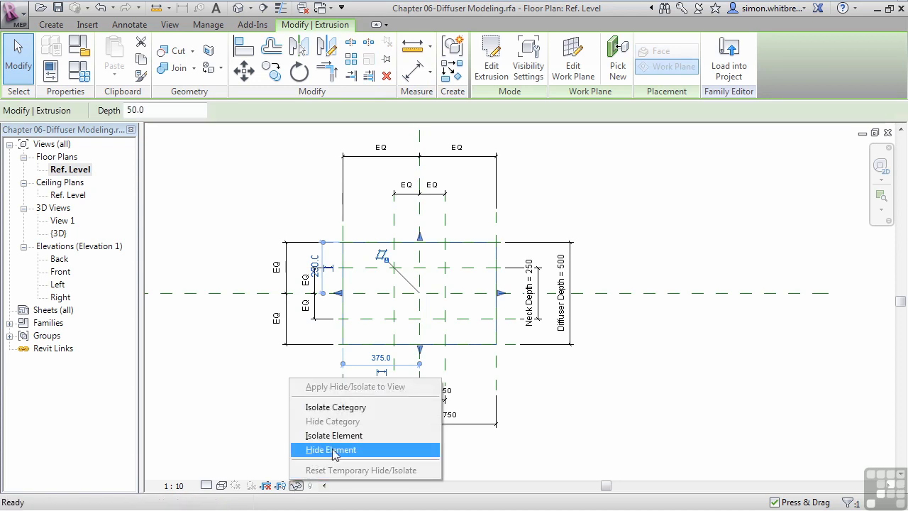
left_click(381, 449)
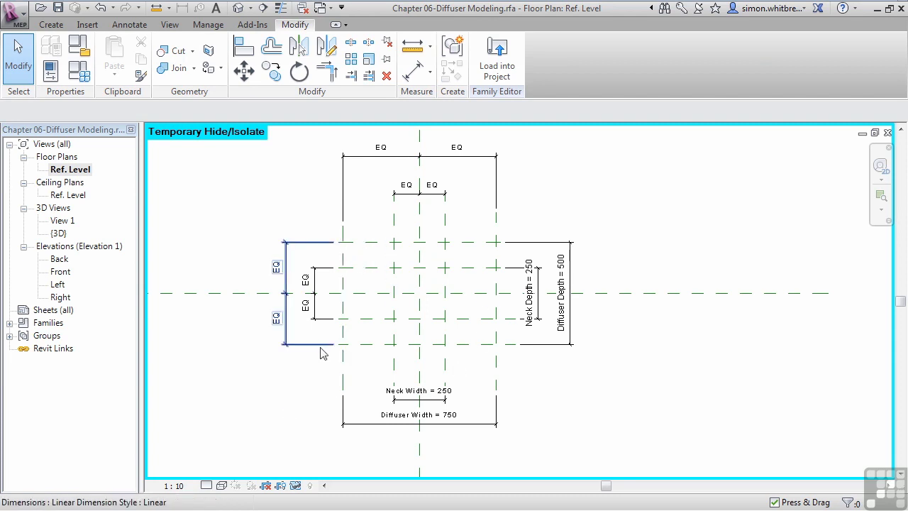
Step: Start a blend, sketch its base as a 750 by 500 mm rectangle on the outer diffuser reference planes and lock all four sides
left_click(52, 26)
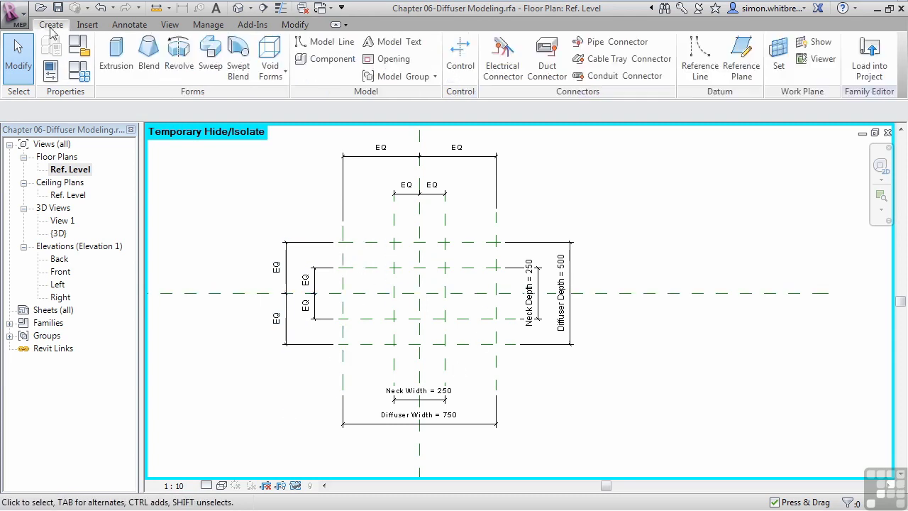
left_click(146, 63)
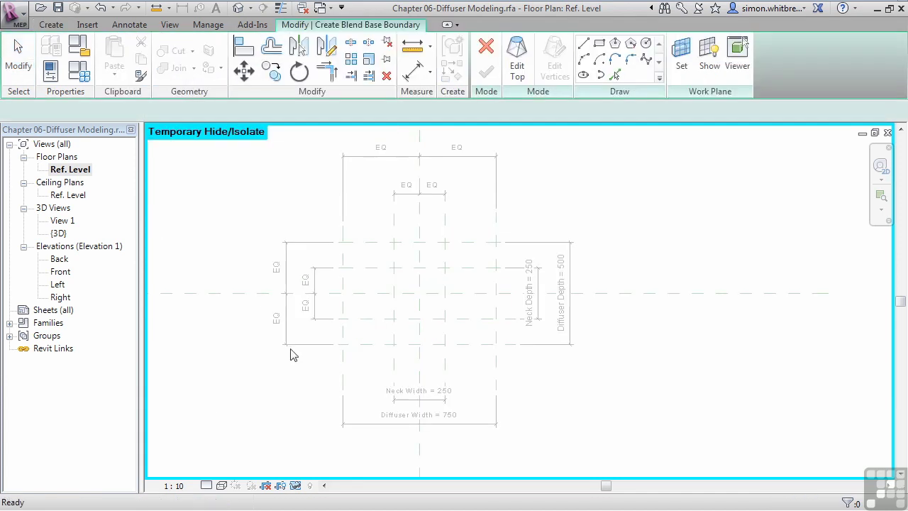
left_click(599, 45)
left_click(343, 242)
left_click(495, 344)
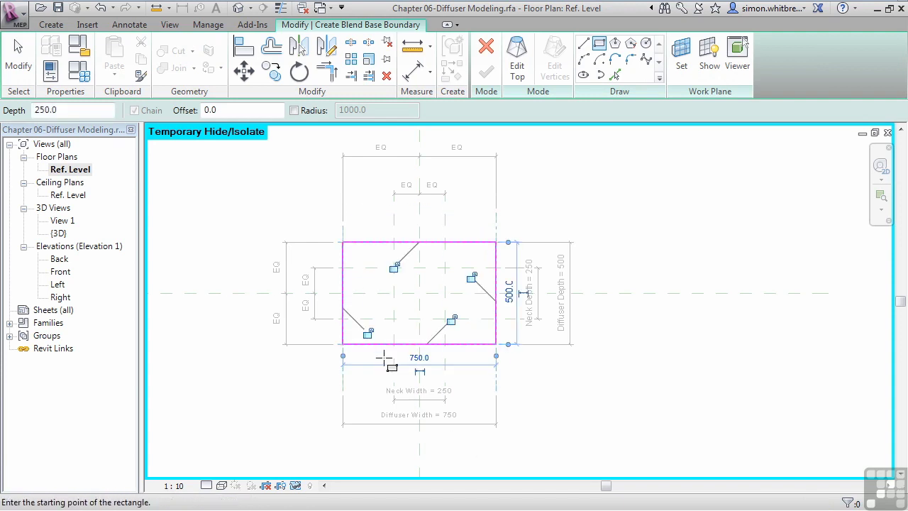
left_click(367, 332)
left_click(450, 320)
left_click(470, 277)
left_click(394, 267)
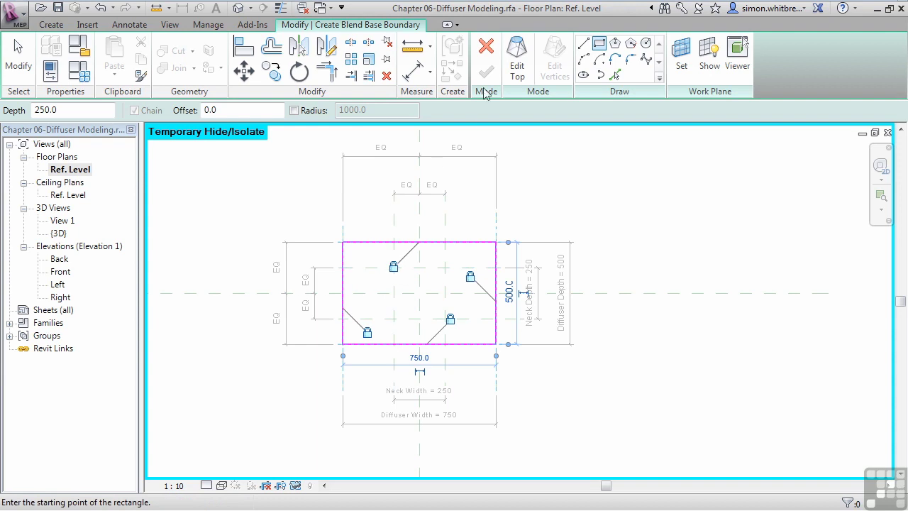
Step: Switch to the blend's top boundary and pick the four neck reference planes as locked sketch lines
left_click(516, 68)
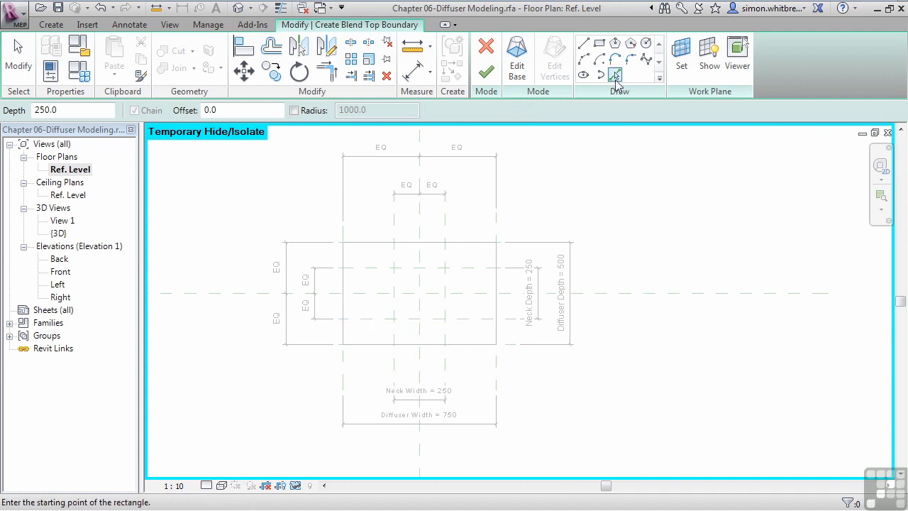
left_click(615, 76)
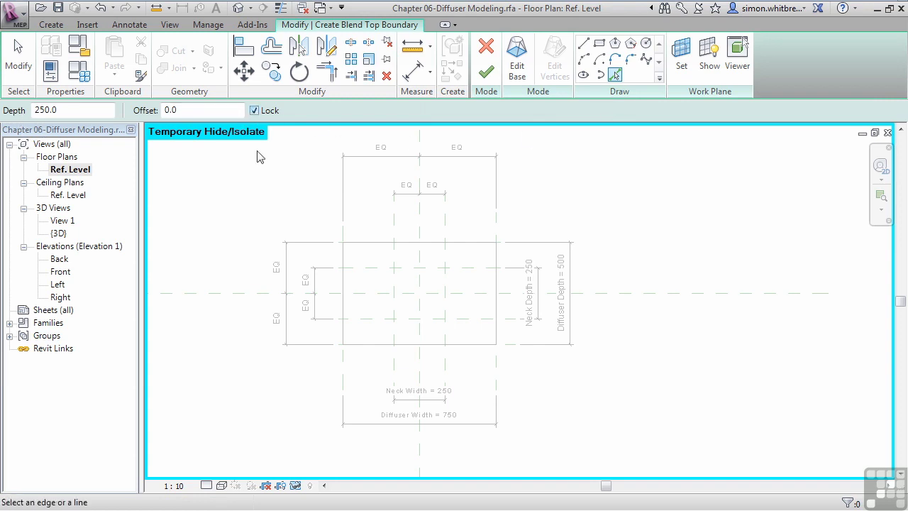
left_click(394, 254)
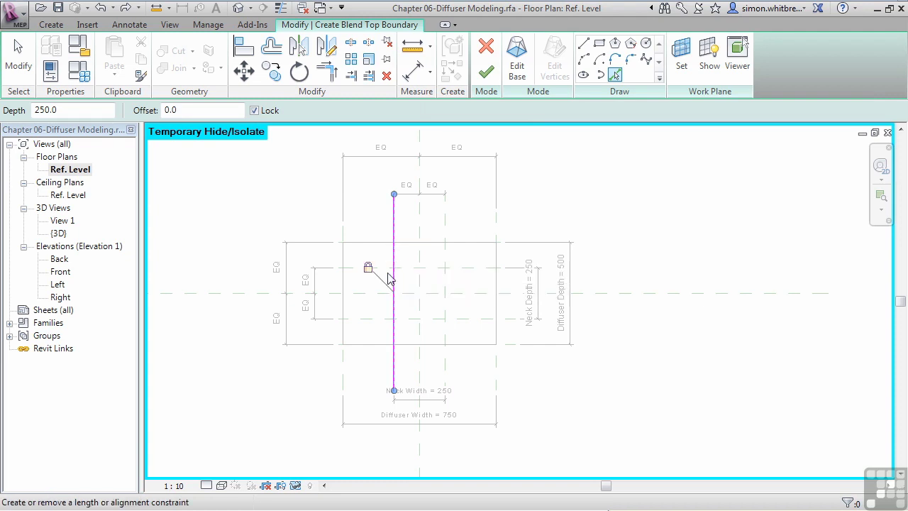
left_click(461, 270)
left_click(446, 305)
left_click(461, 318)
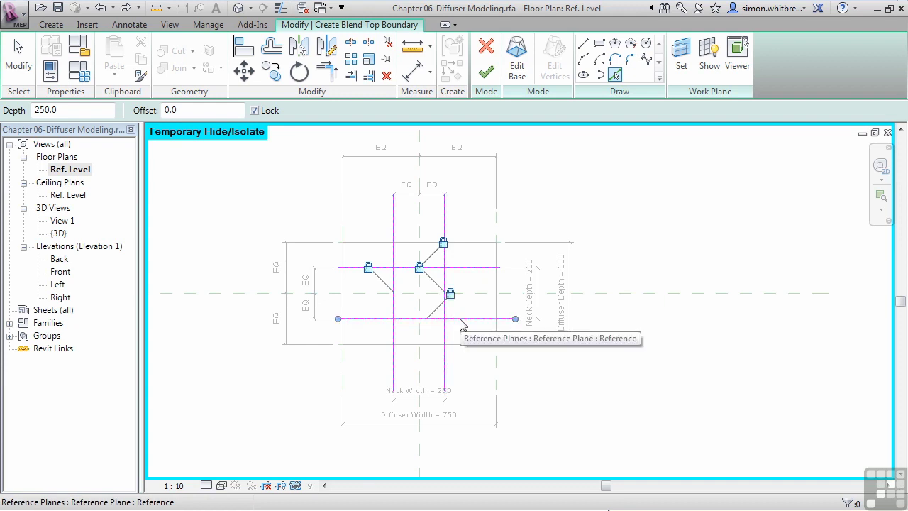
Step: Trim the four top boundary lines to corners so they form a closed neck rectangle, and finish the blend
left_click(326, 71)
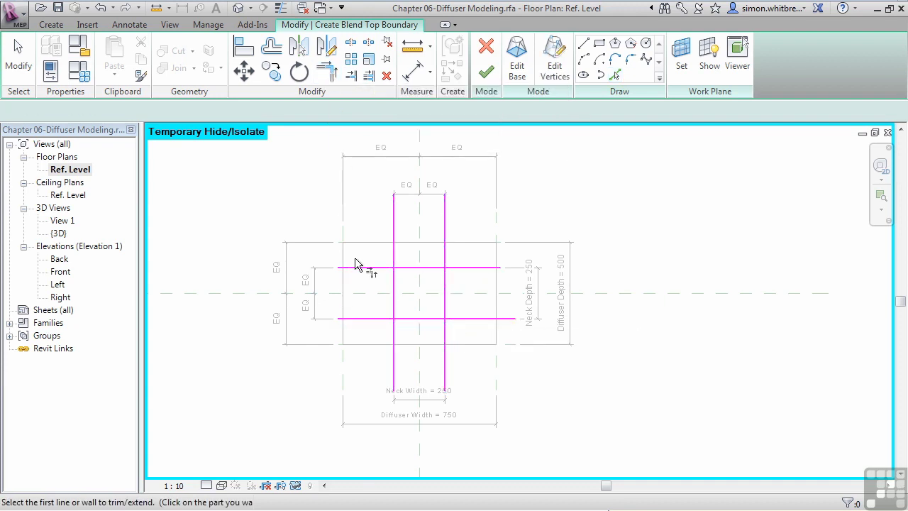
left_click(394, 285)
left_click(408, 268)
left_click(424, 268)
left_click(442, 295)
left_click(443, 301)
left_click(430, 319)
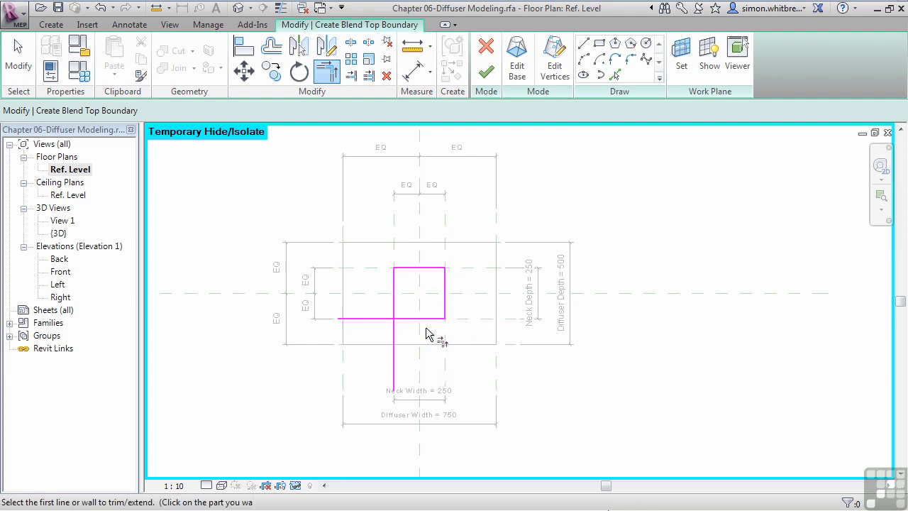
left_click(394, 305)
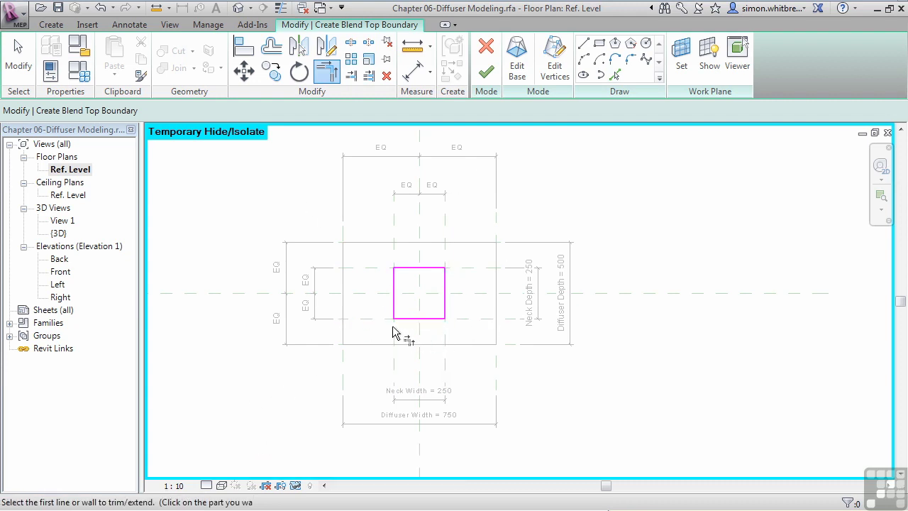
left_click(485, 74)
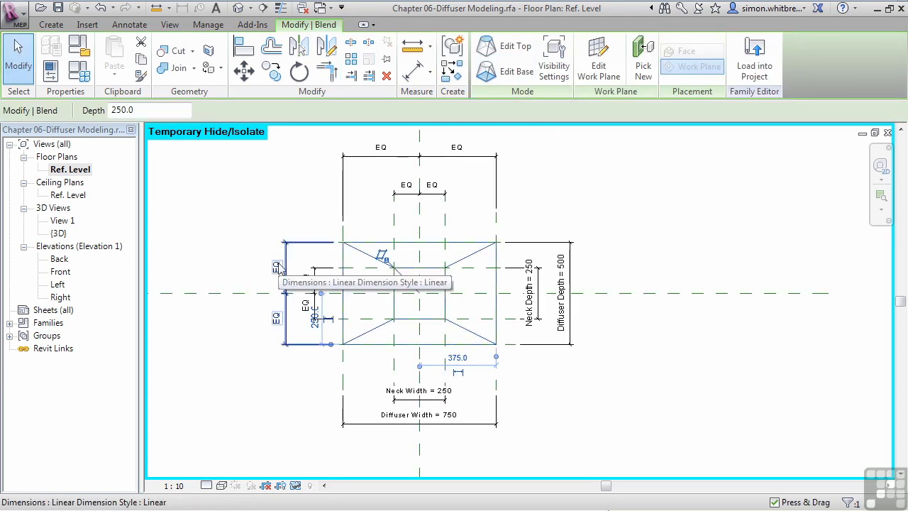
Step: Tile the view windows and frame the new blend in the floor plan and the 3D view
key("w")
key("t")
left_click(273, 215)
scroll(257, 212, "down", 3)
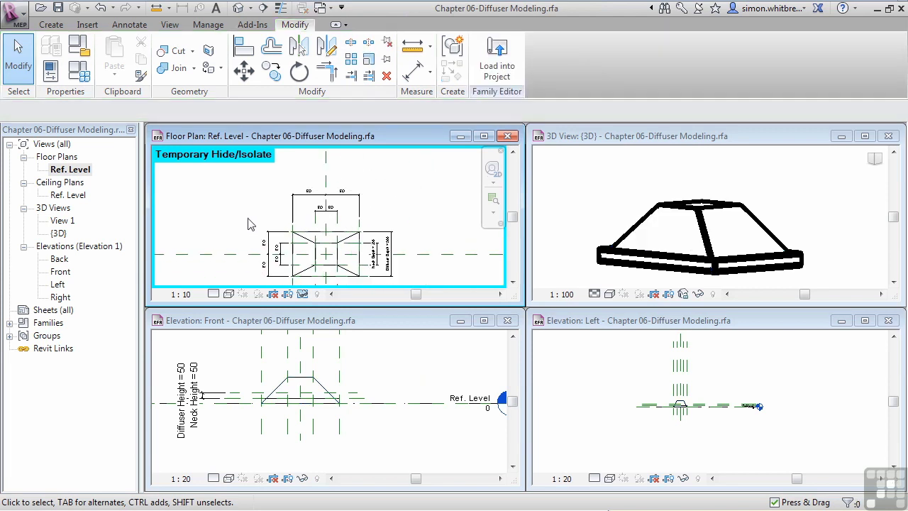
middle_click_drag(261, 258, 254, 225)
scroll(309, 206, "up", 2)
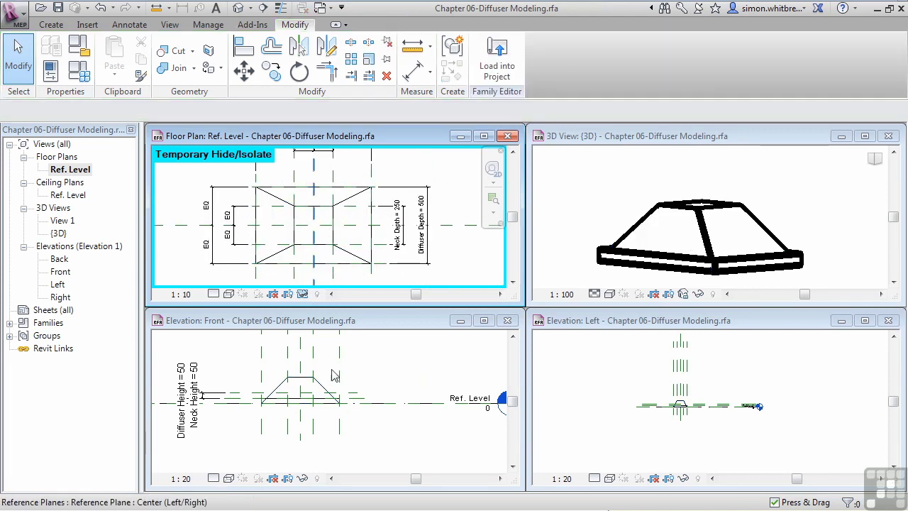
left_click(386, 356)
left_click(566, 247)
scroll(683, 261, "up", 2)
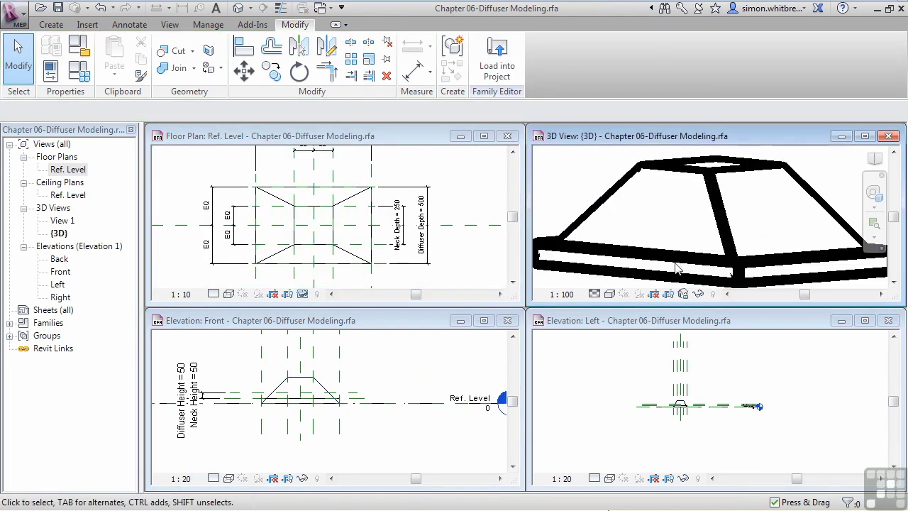
Step: Temporarily hide the diffuser extrusion in the front elevation, leaving the blend in view
left_click(183, 382)
scroll(284, 412, "up", 3)
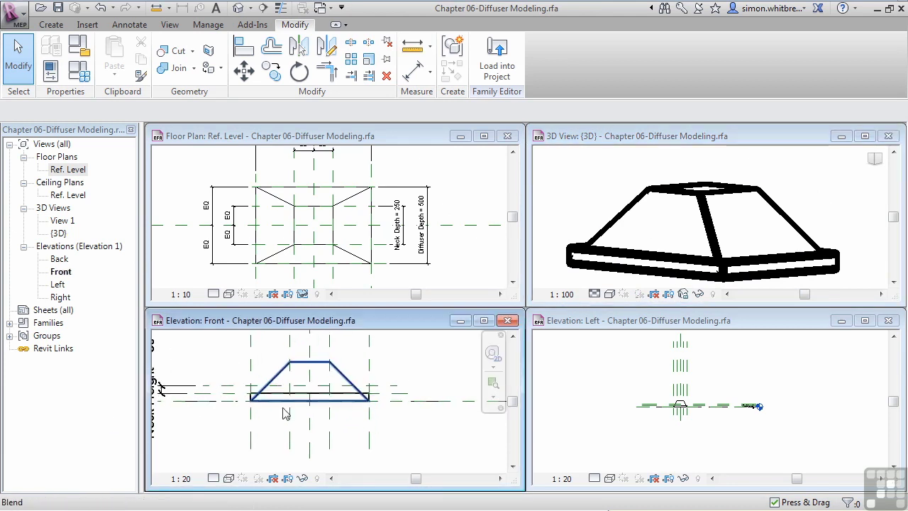
middle_click_drag(256, 366, 270, 395)
left_click(273, 397)
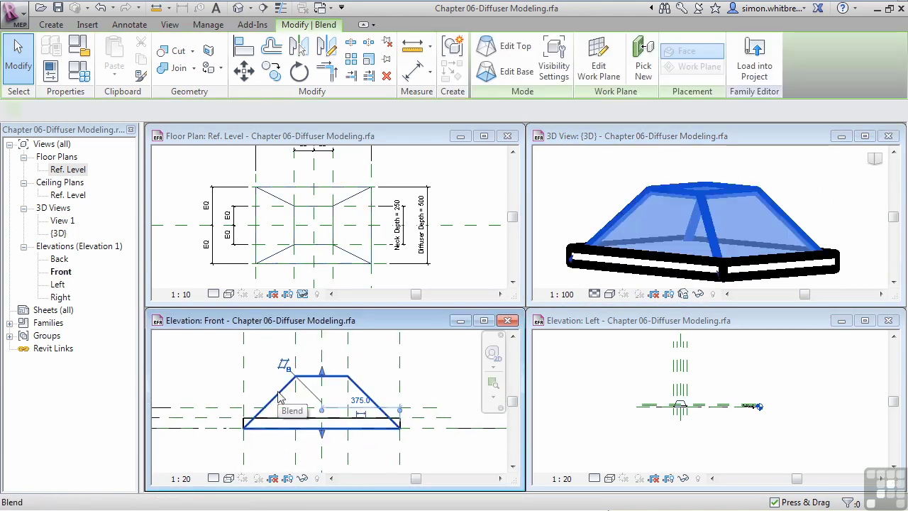
left_click(219, 452)
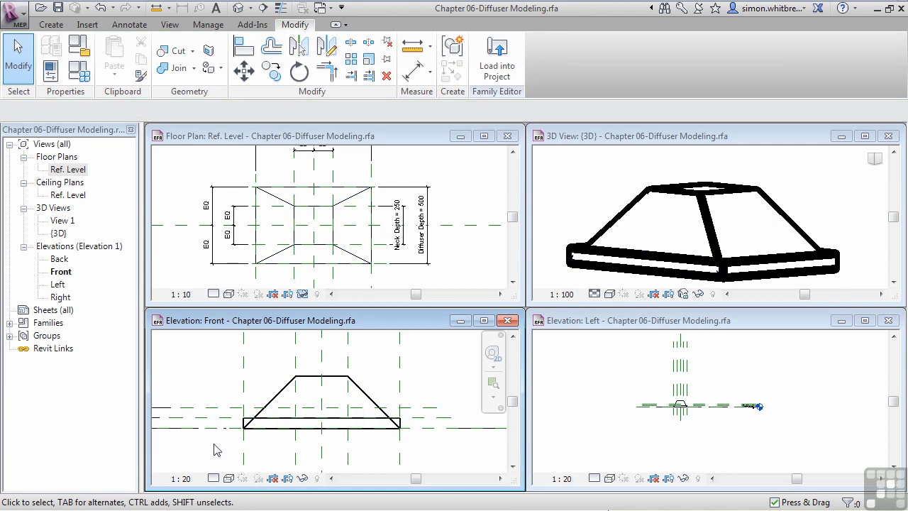
left_click(245, 424)
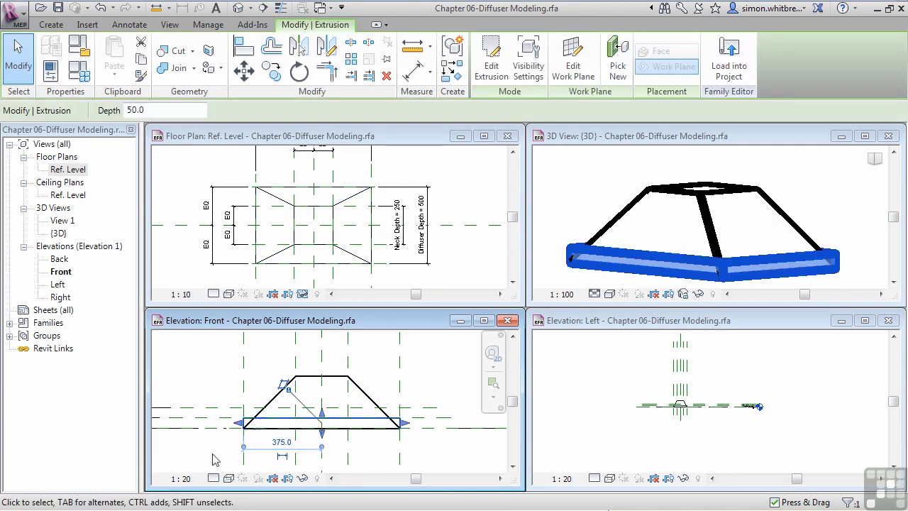
left_click(302, 479)
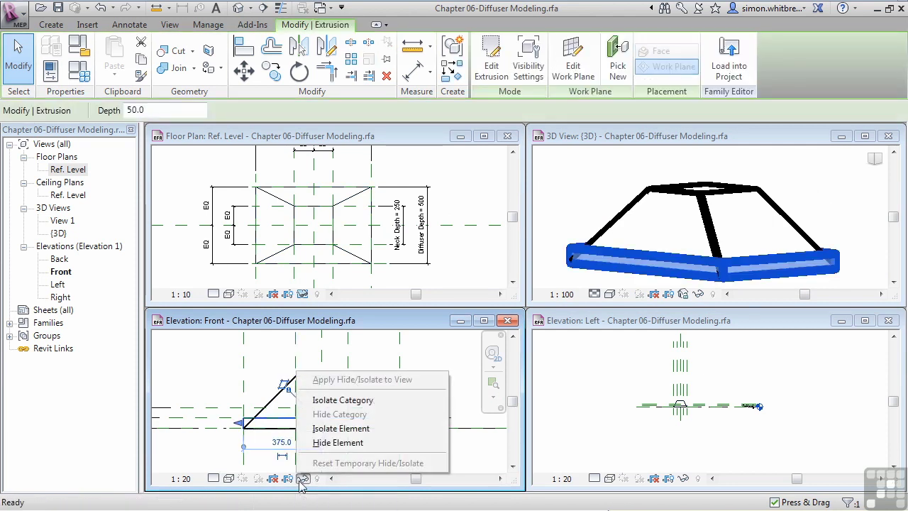
left_click(325, 442)
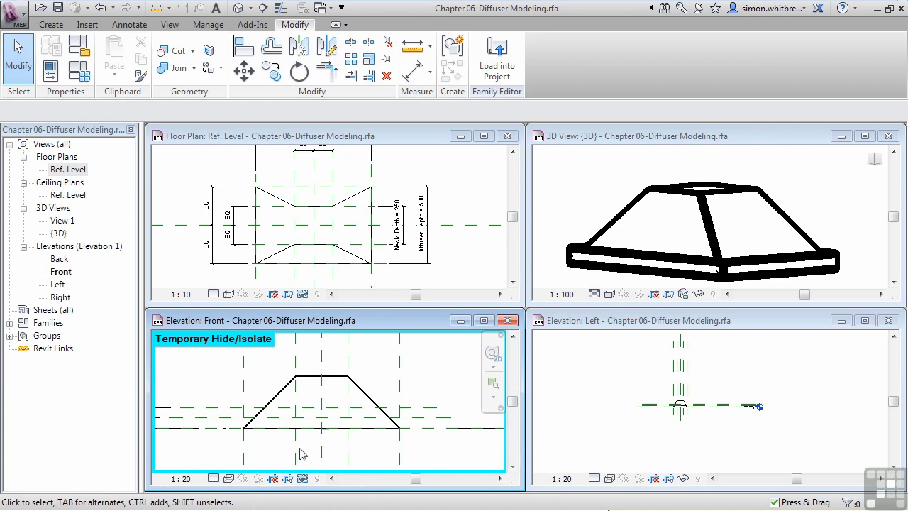
Step: Align and lock the blend's bottom edge to the Diffuser Height reference plane and its top edge to the Neck Height reference plane
left_click(249, 48)
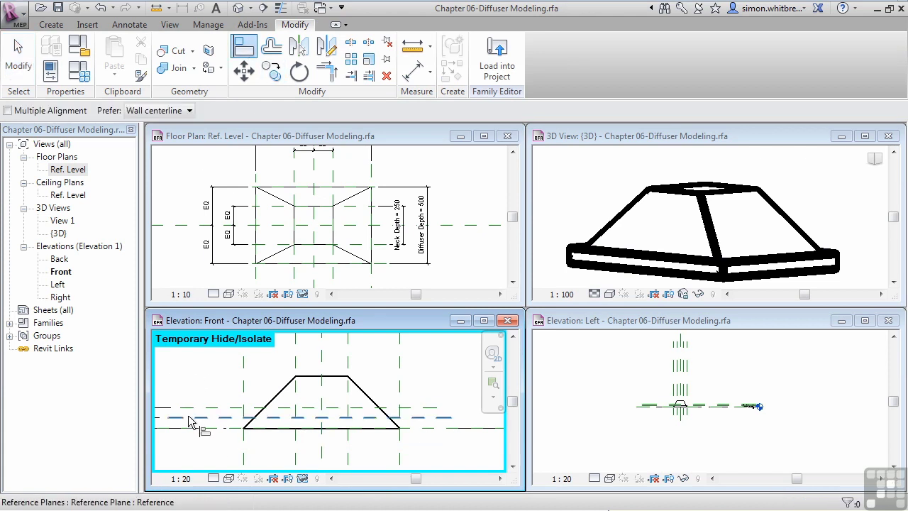
left_click(214, 419)
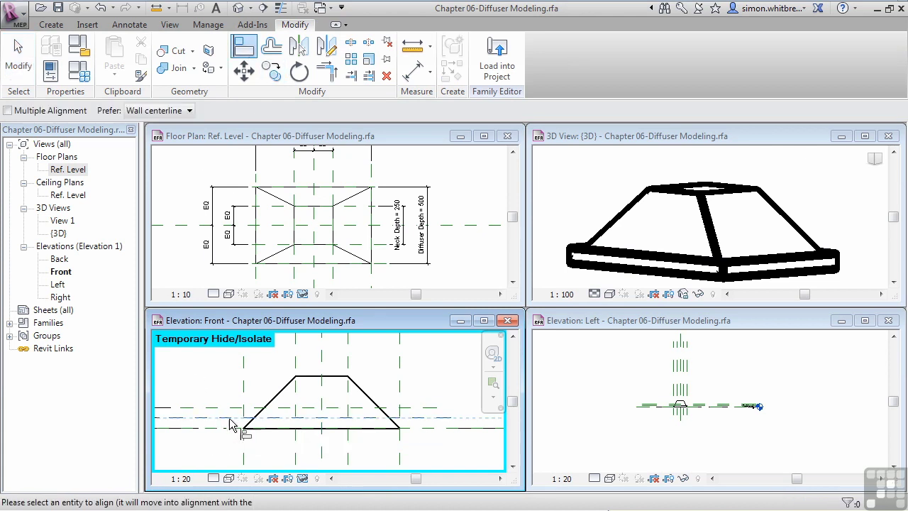
left_click(312, 428)
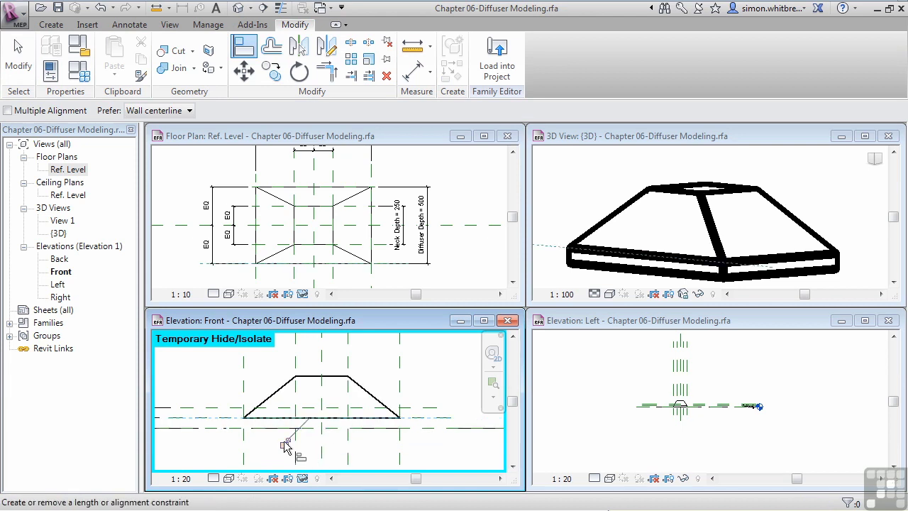
left_click(284, 442)
left_click(226, 409)
left_click(312, 377)
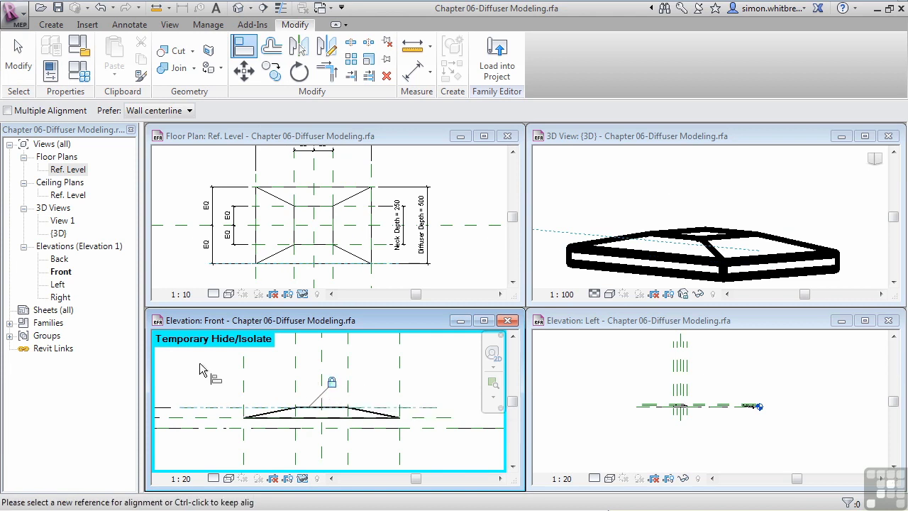
Step: Flex the family by setting the Neck Height parameter to 150 and the Diffuser Width to 600 mm, applying each change
left_click(77, 70)
left_click(524, 136)
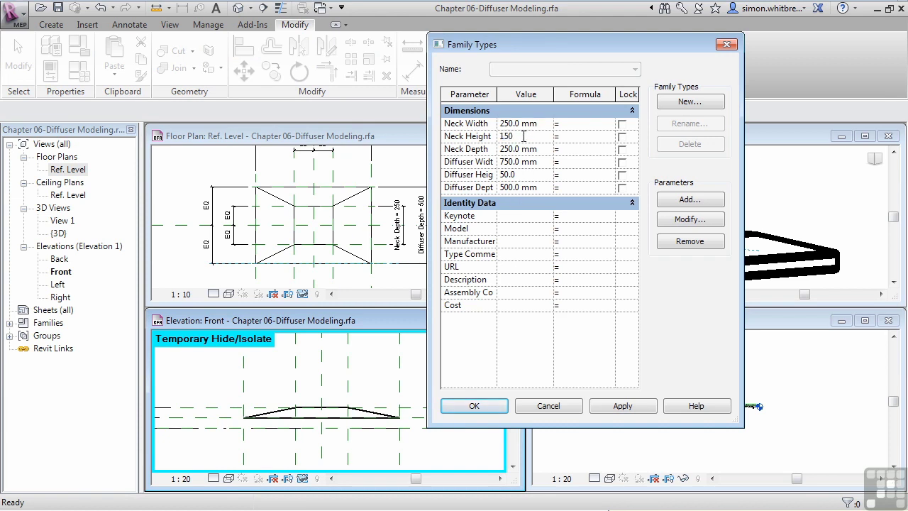
left_click(622, 406)
left_click(542, 163)
type("6")
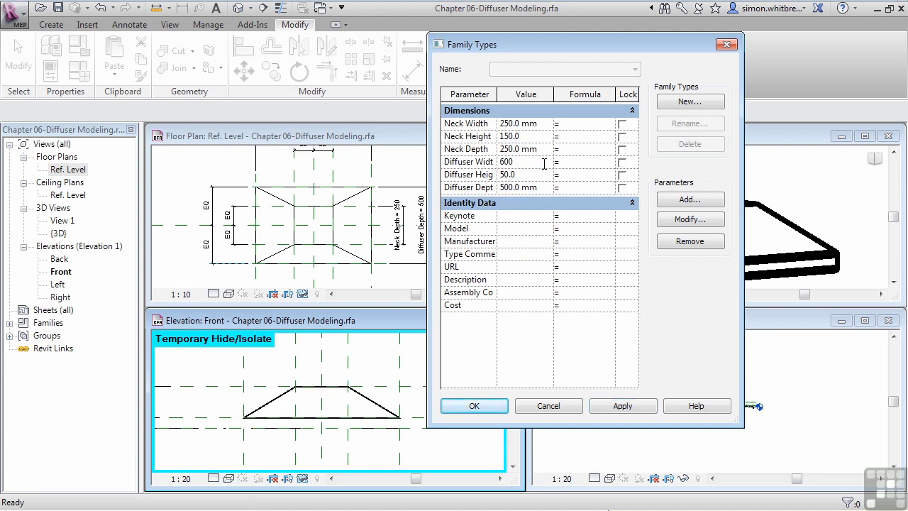
type("00")
left_click(608, 406)
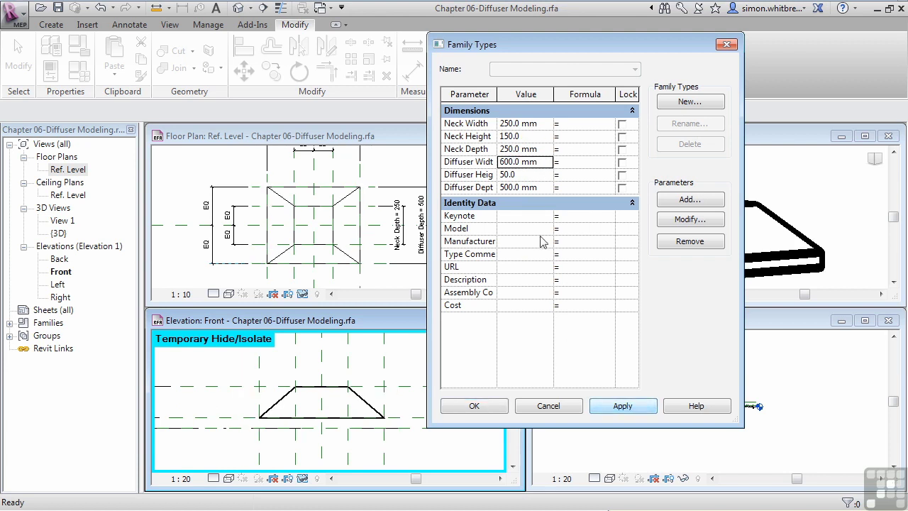
Step: Set the Diffuser Height parameter to 150, apply it to the model and finish editing the family types
left_click(531, 173)
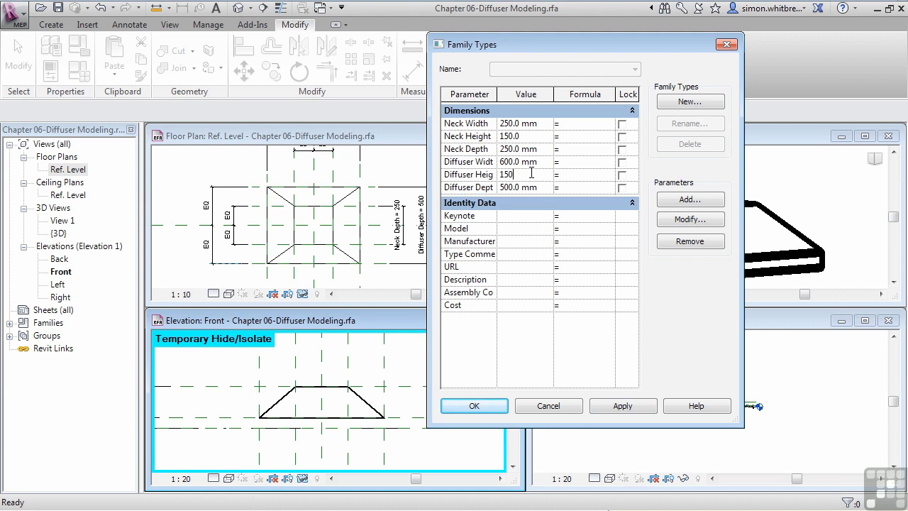
left_click(620, 407)
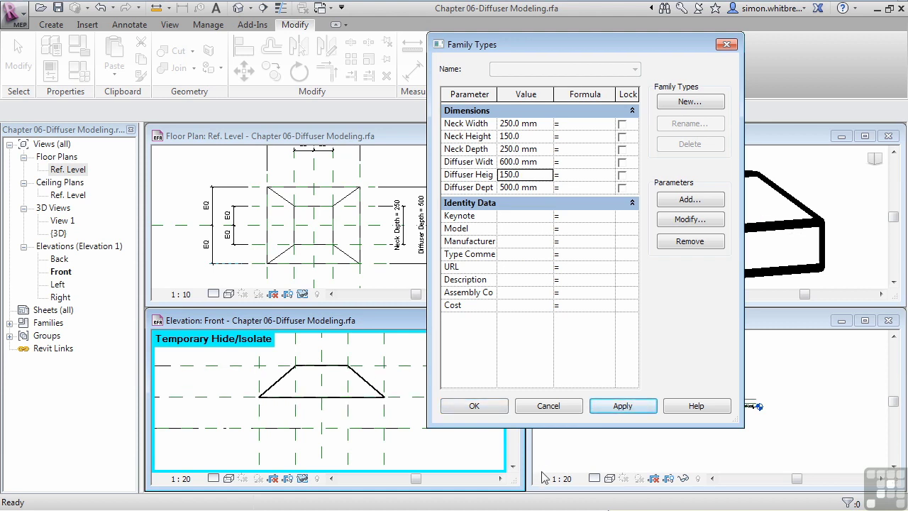
left_click(474, 405)
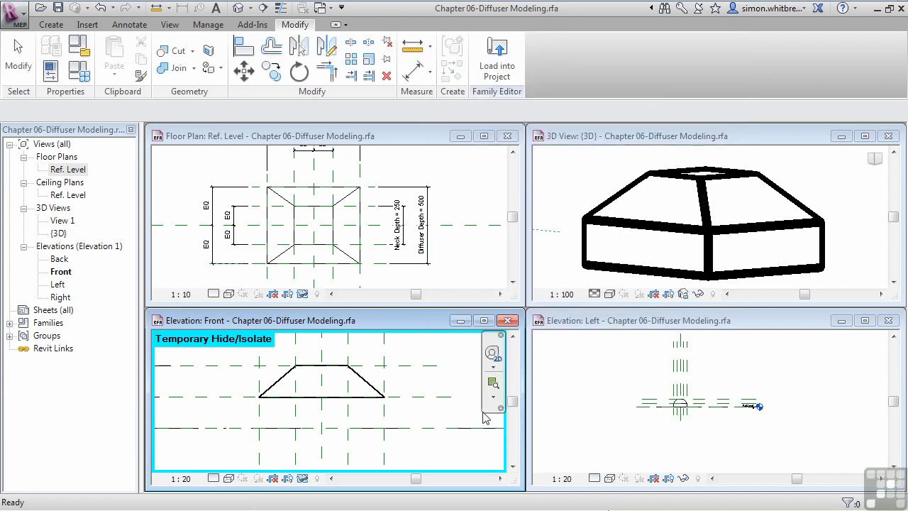